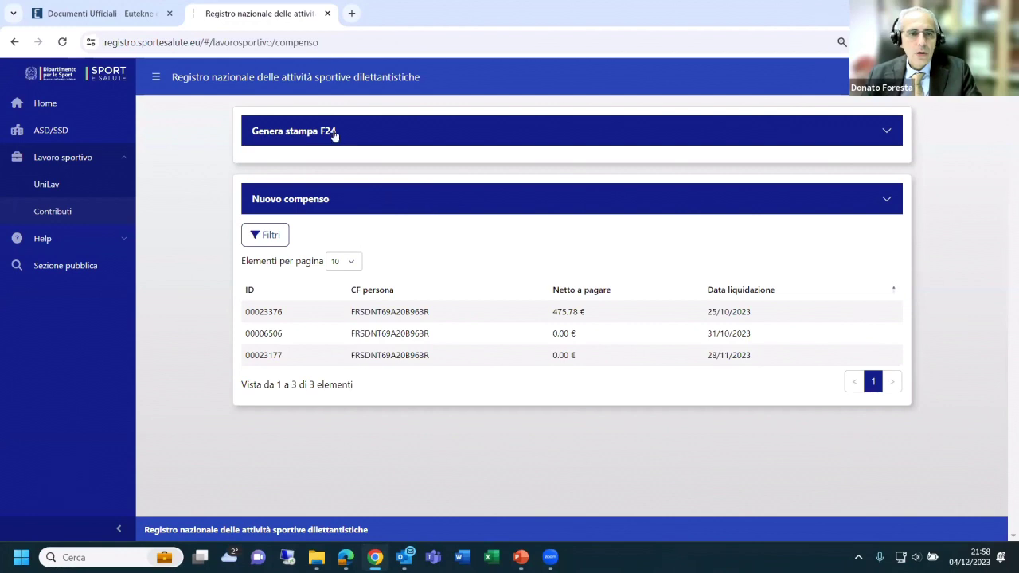
# - Open the form for entering a new compensation
pyautogui.click(316, 205)
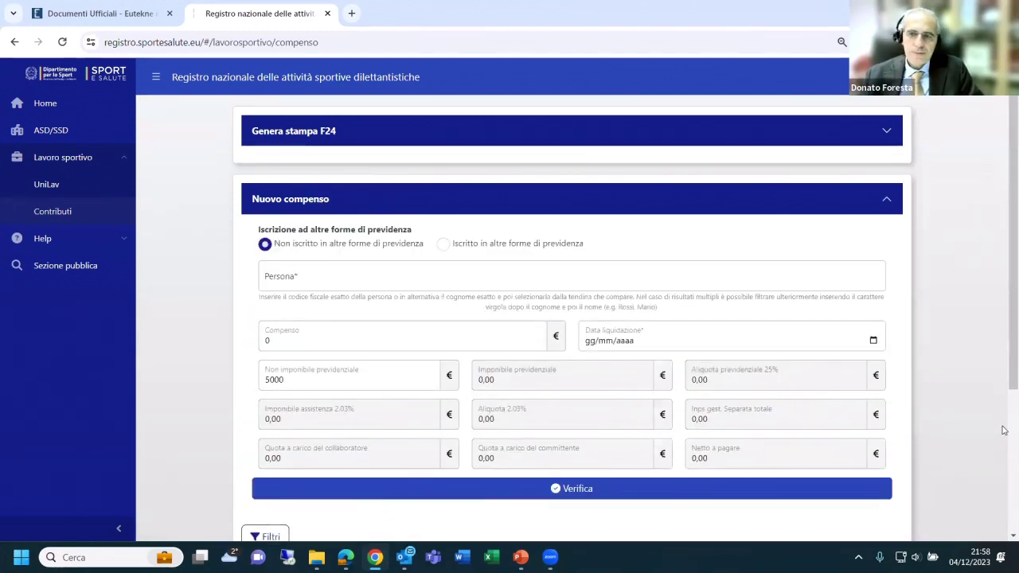
pyautogui.scroll(-1, 1004, 359)
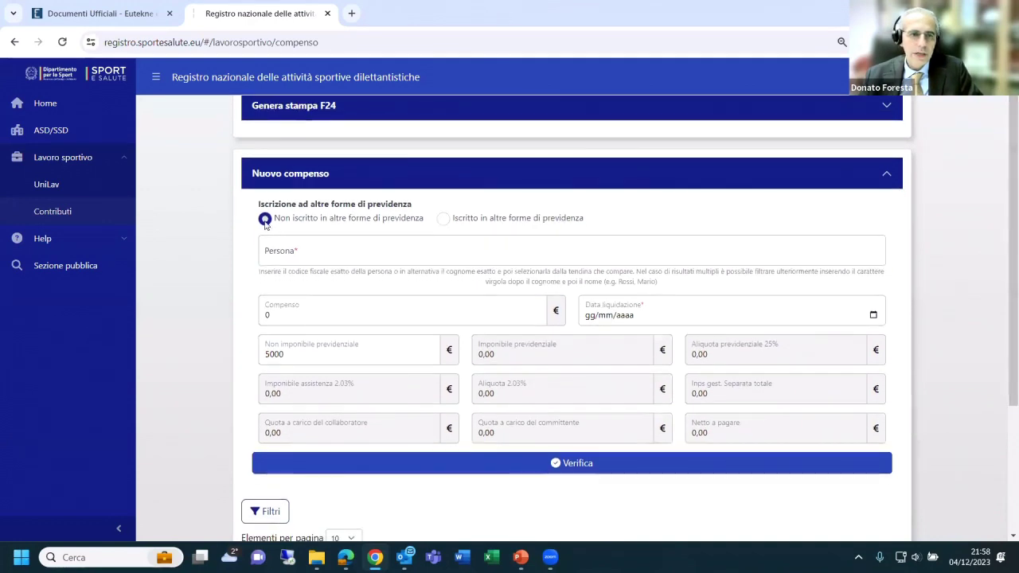
# - Compare the contribution fields and rates for workers enrolled and not enrolled in other pension schemes, finishing on "Non iscritto in altre forme di previdenza"
pyautogui.click(444, 219)
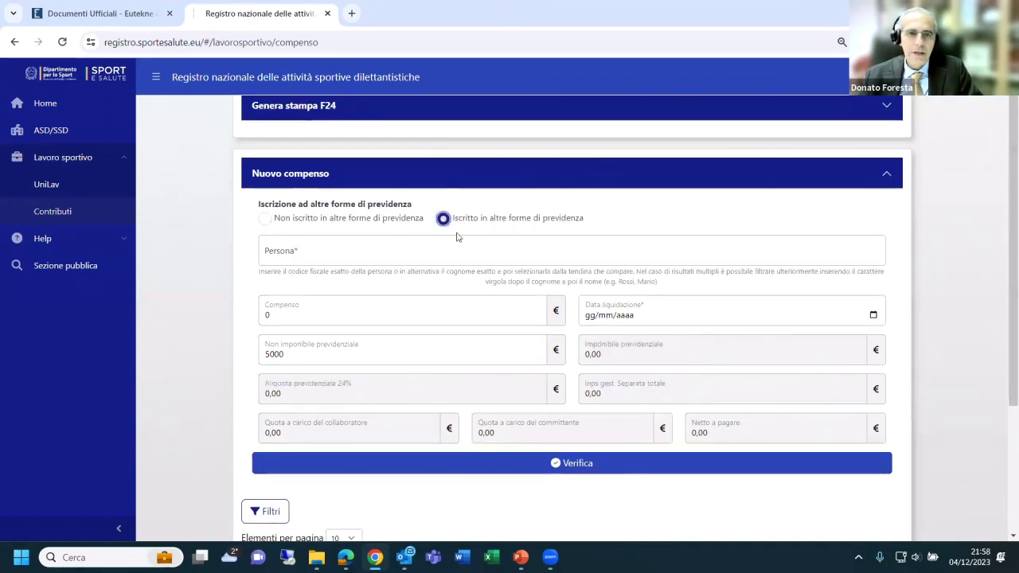
pyautogui.click(265, 218)
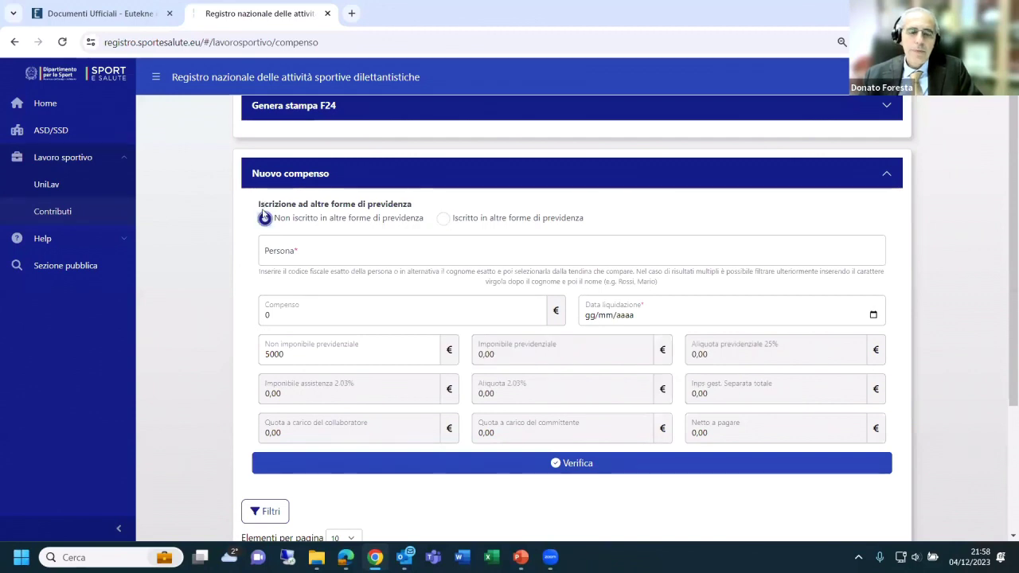
pyautogui.click(443, 220)
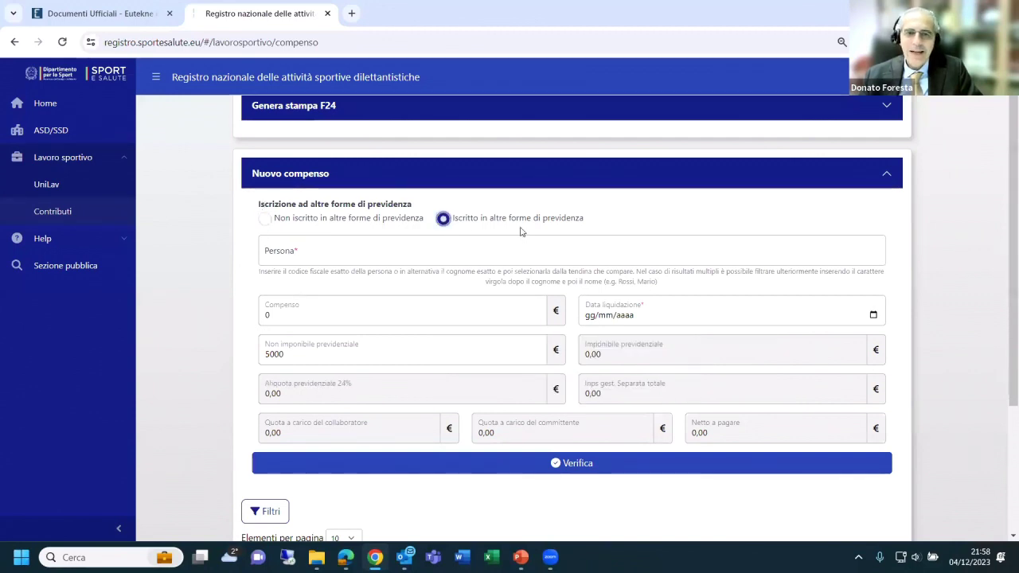
pyautogui.click(265, 219)
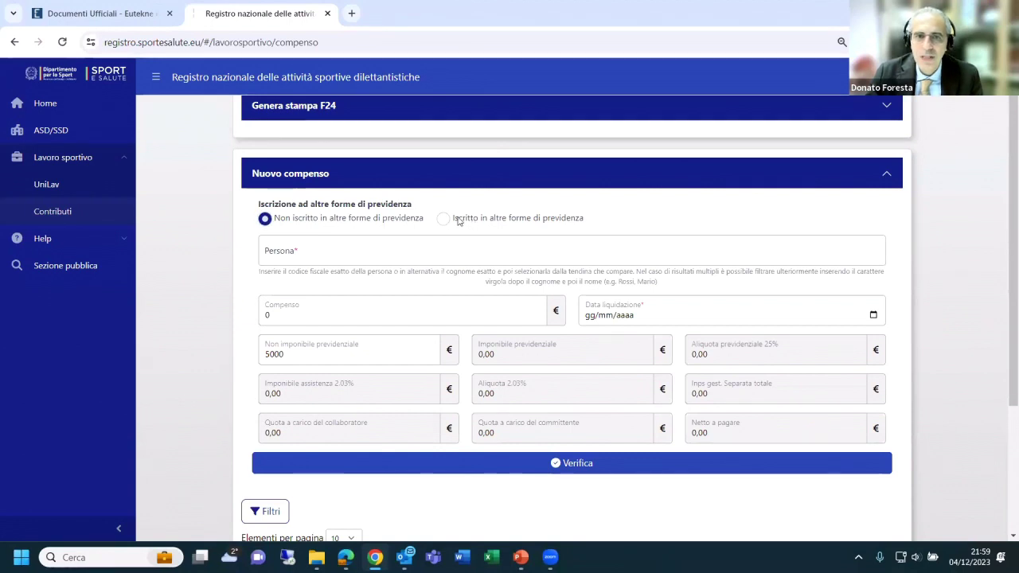
pyautogui.click(443, 219)
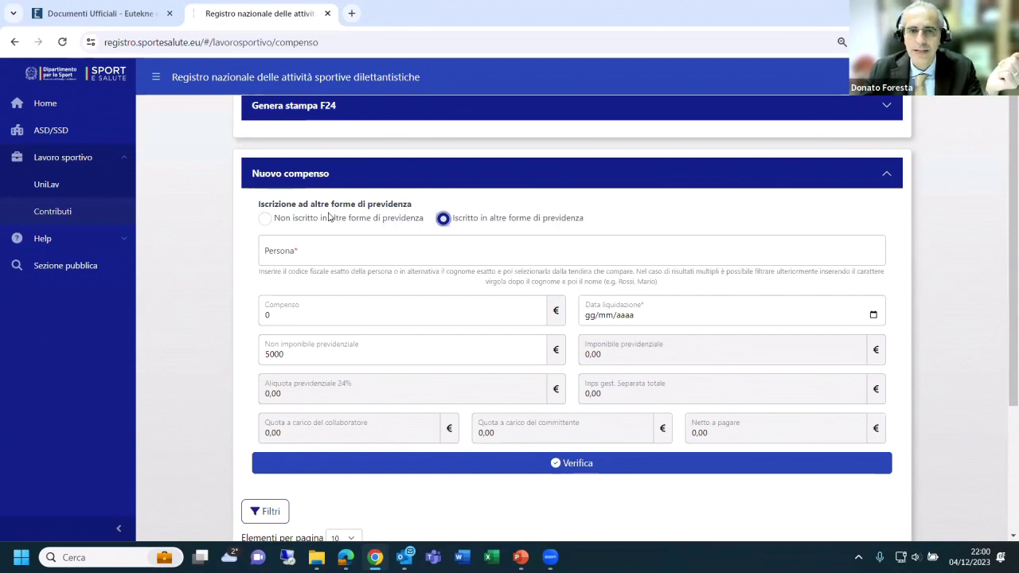
pyautogui.click(266, 219)
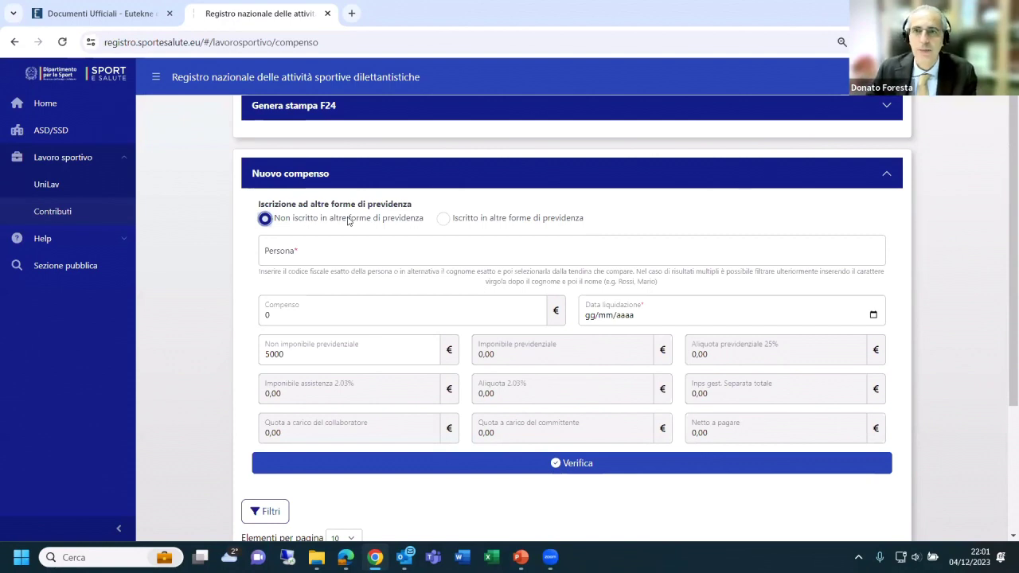
pyautogui.click(447, 220)
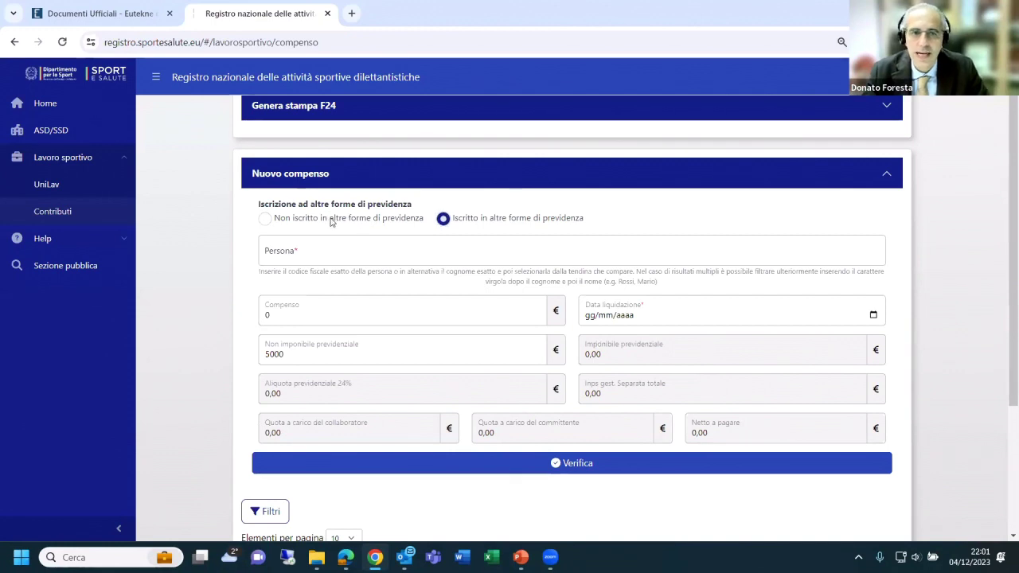
pyautogui.click(265, 220)
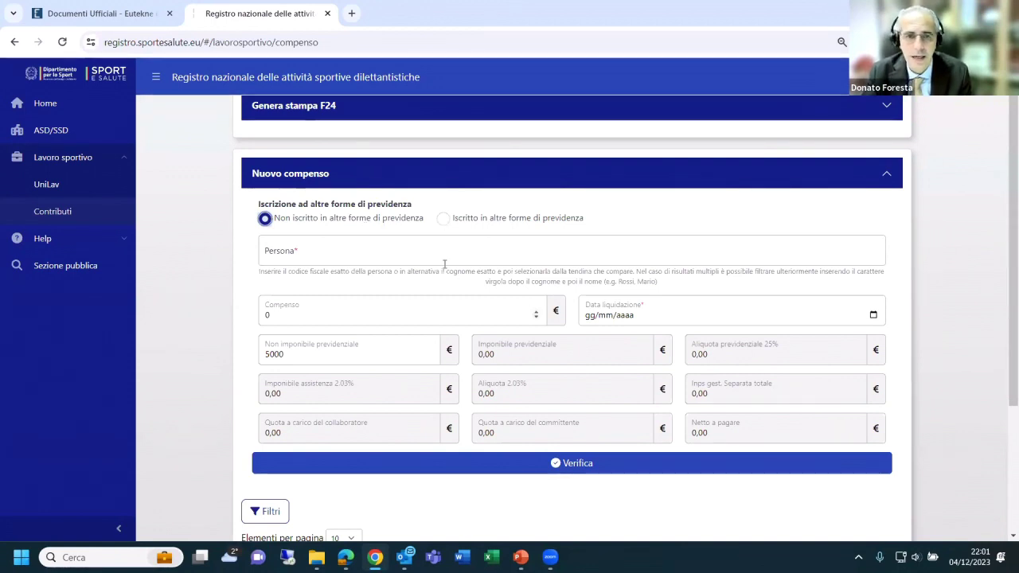
pyautogui.click(443, 220)
pyautogui.click(264, 220)
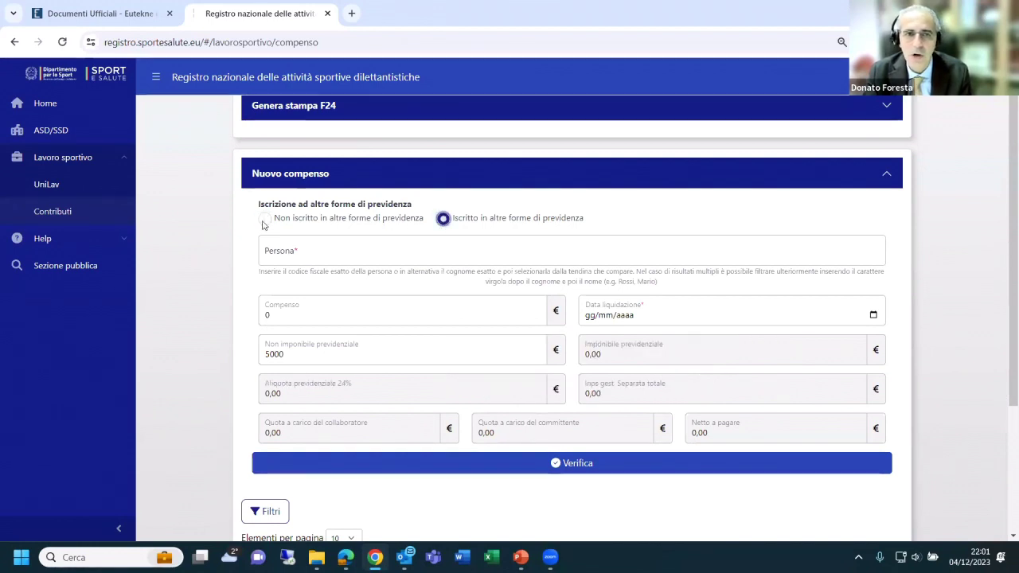
pyautogui.click(443, 219)
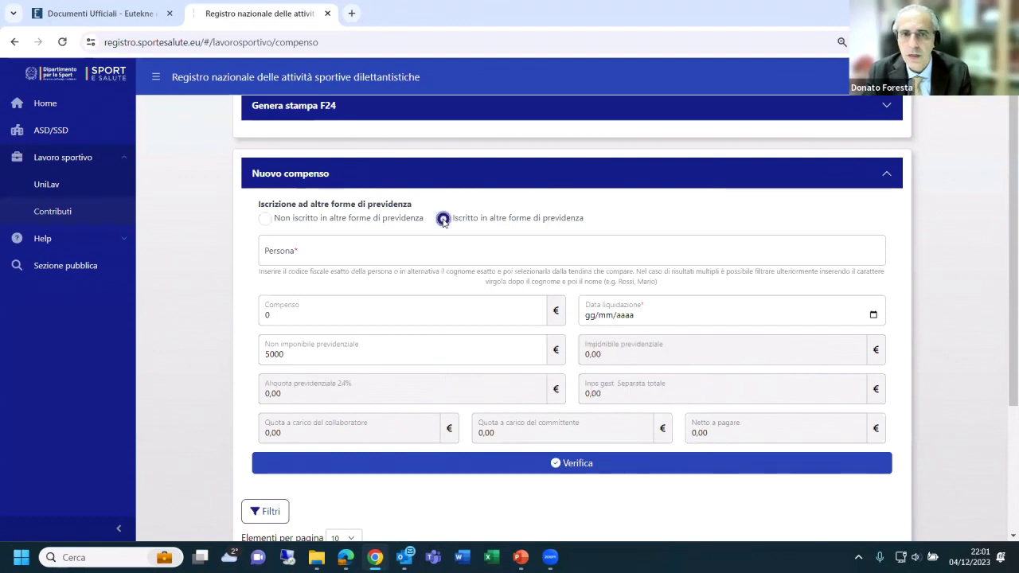
pyautogui.click(267, 224)
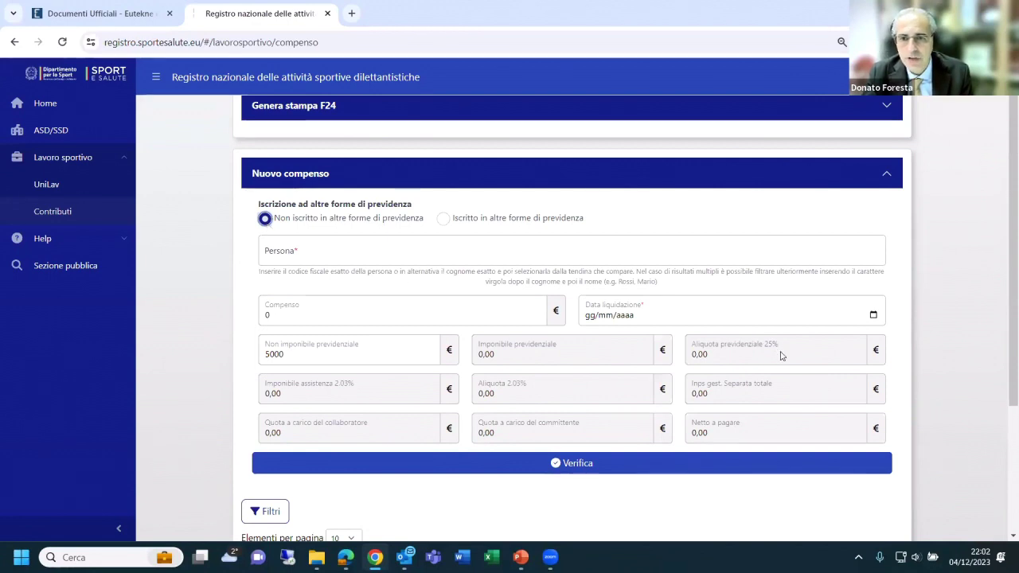
pyautogui.click(443, 218)
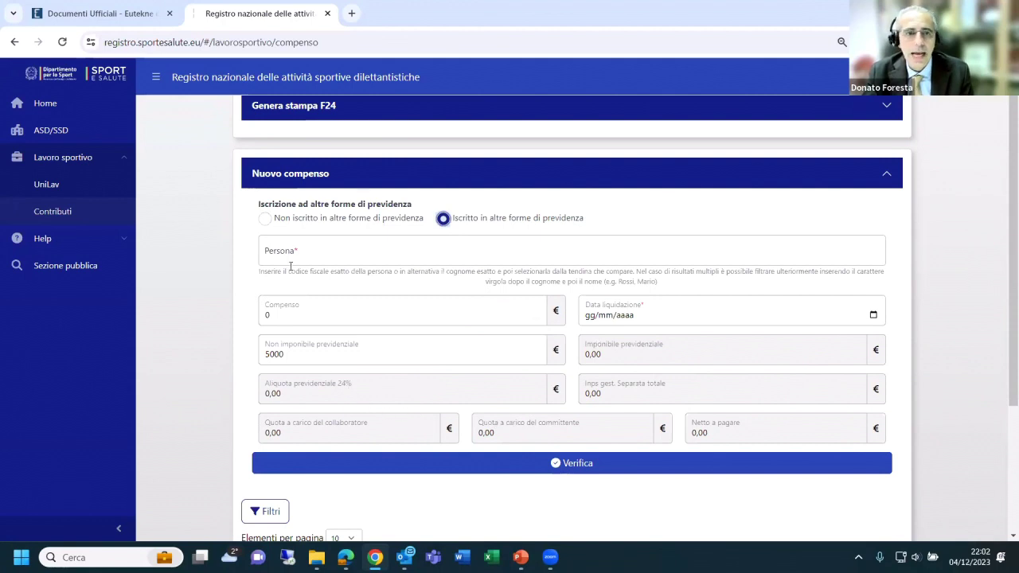
pyautogui.click(265, 221)
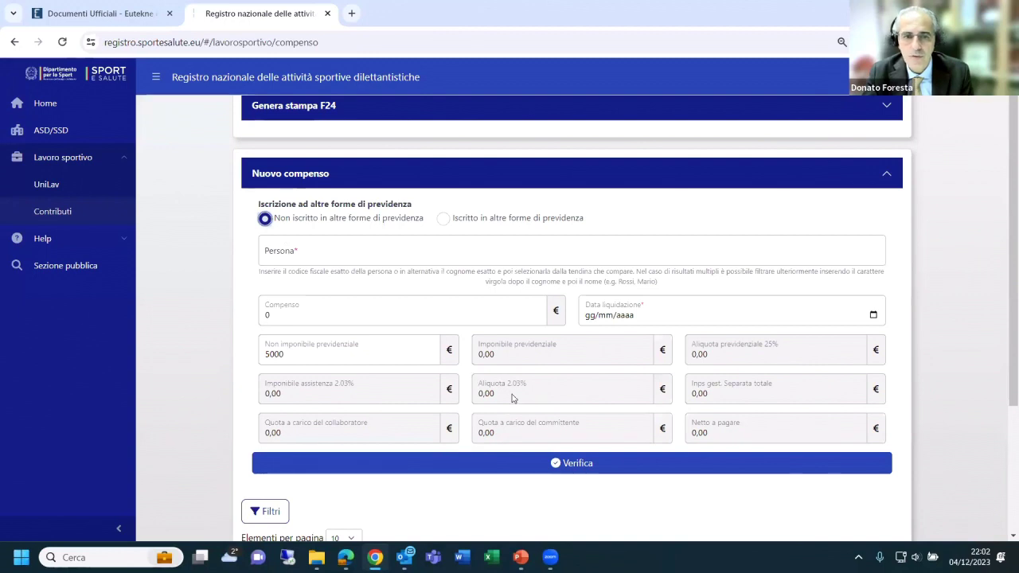
pyautogui.click(444, 219)
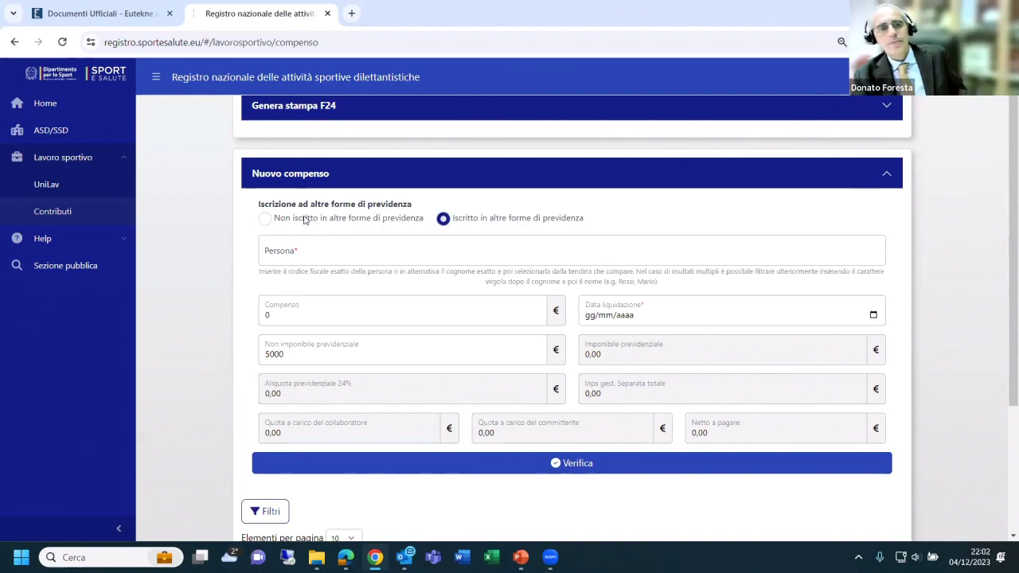
pyautogui.click(266, 220)
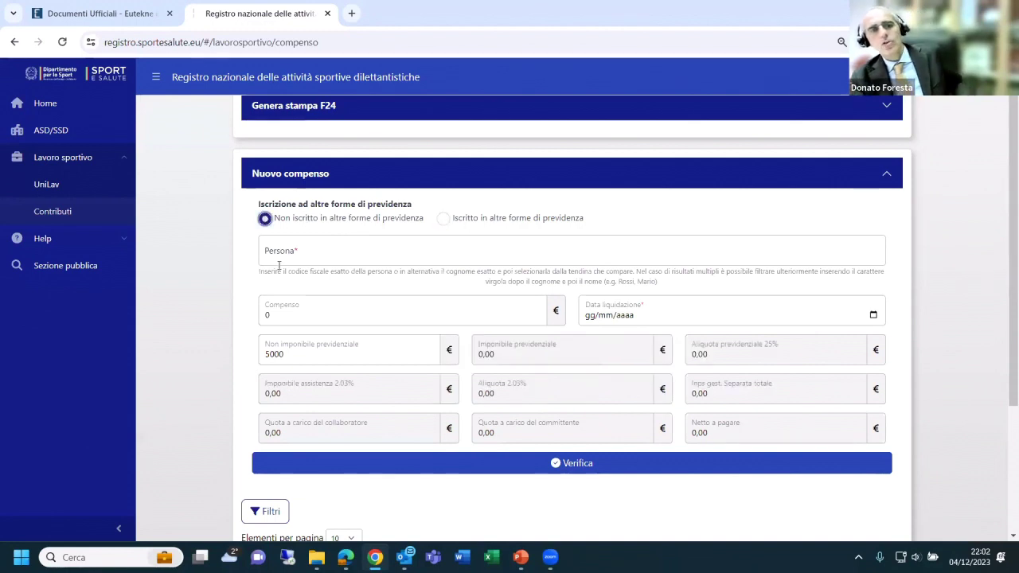
# - Try to look up the person by surname in the Persona field, and clear the entry
pyautogui.click(345, 247)
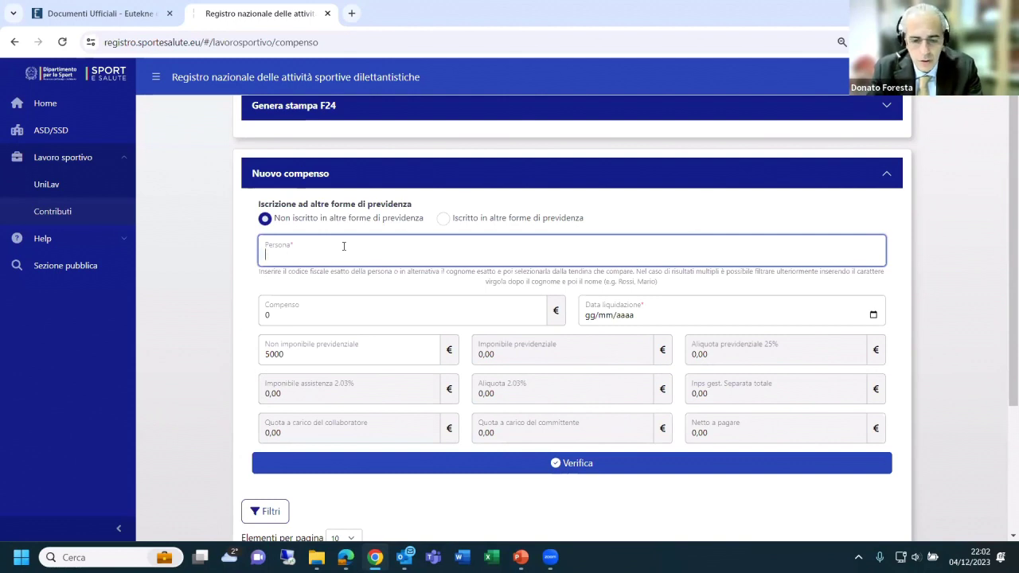
pyautogui.write('ORESTA')
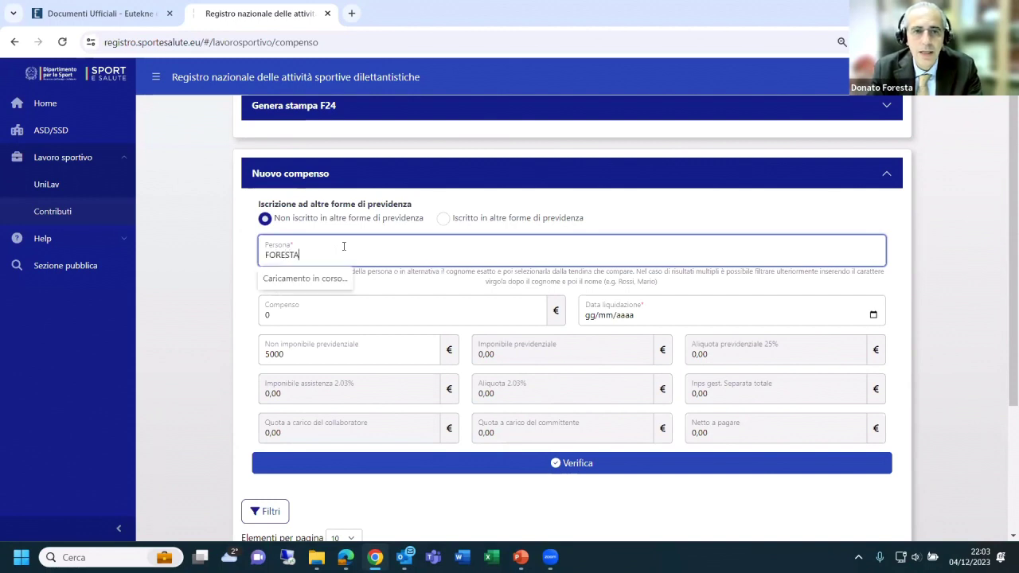
pyautogui.press('BackSpace')
pyautogui.press('BackSpace')
pyautogui.press('BackSpace')
pyautogui.press('BackSpace')
pyautogui.press('BackSpace')
pyautogui.press('BackSpace')
pyautogui.press('BackSpace')
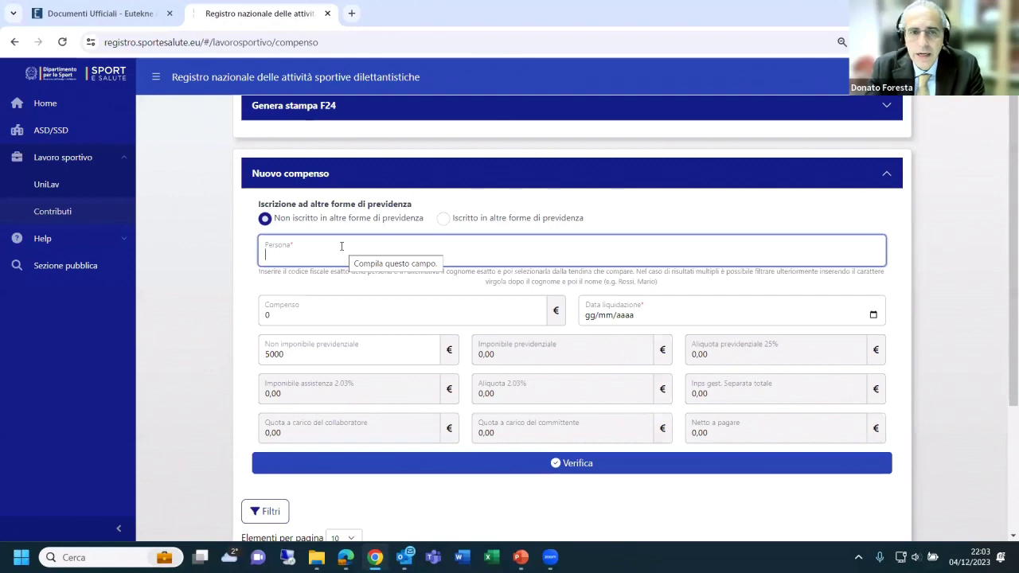
# - Try to look up the person by the first letters of the tax code, and empty the Persona field
pyautogui.write('FRS')
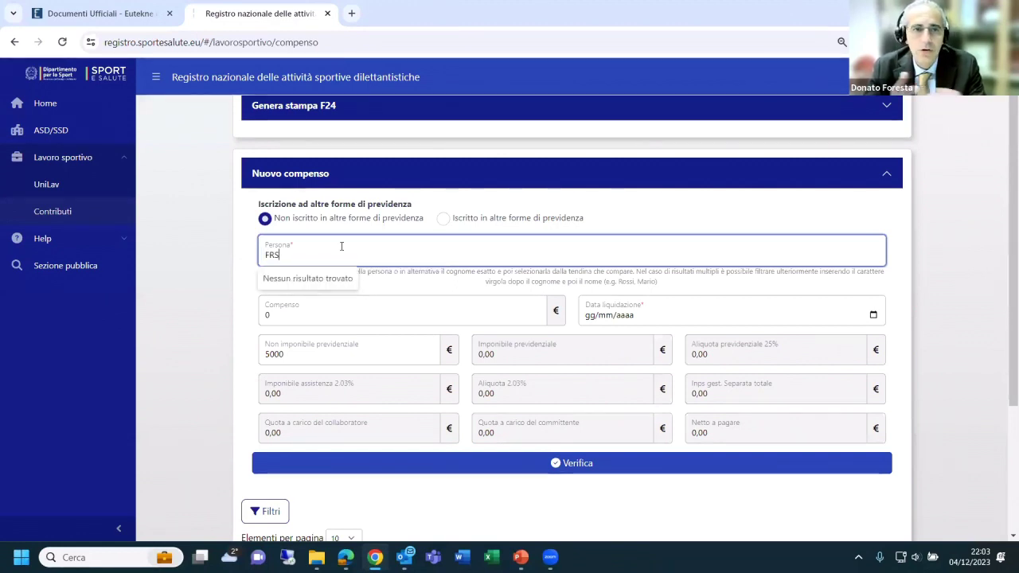
pyautogui.write('DNT')
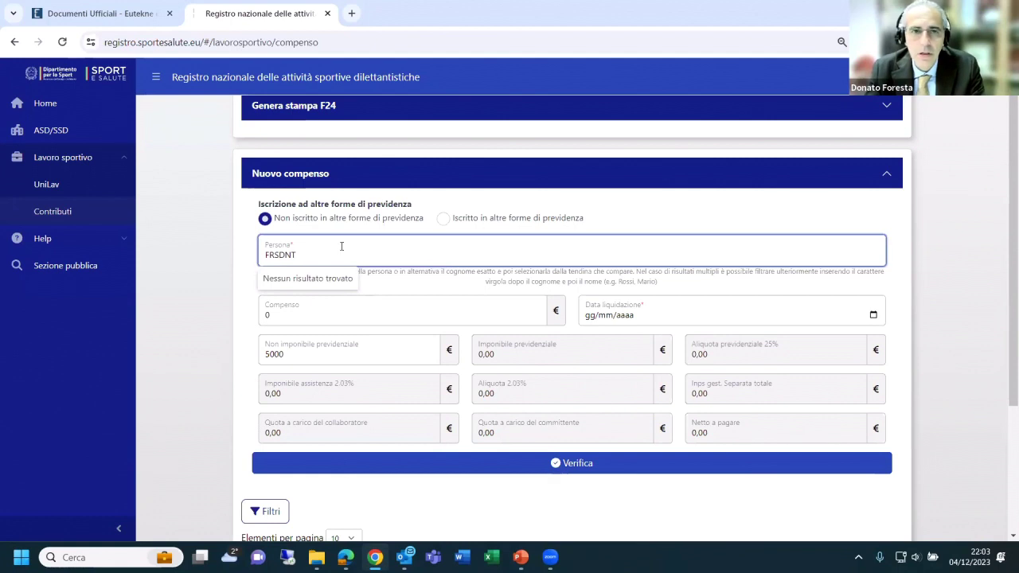
pyautogui.press('BackSpace')
pyautogui.press('BackSpace')
pyautogui.press('BackSpace')
pyautogui.press('BackSpace')
pyautogui.press('BackSpace')
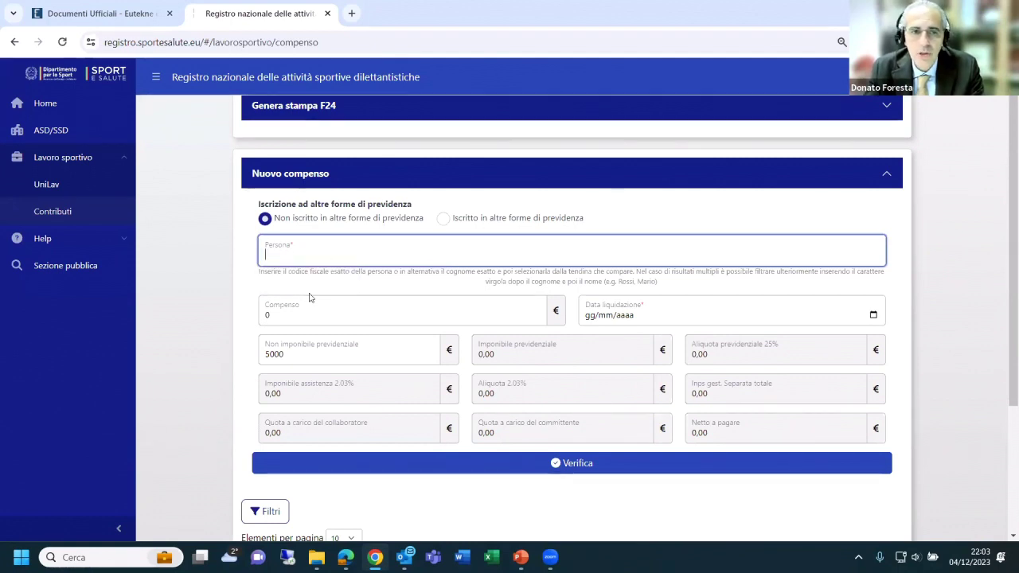
# - Set the compensation's settlement date (Data liquidazione) to 14/07/2023
pyautogui.click(308, 323)
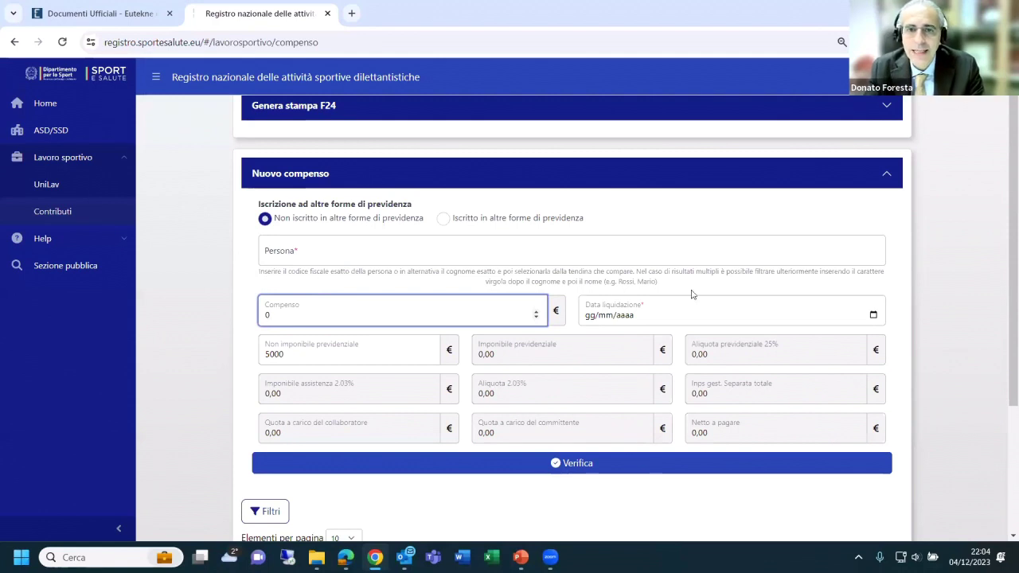
pyautogui.click(613, 317)
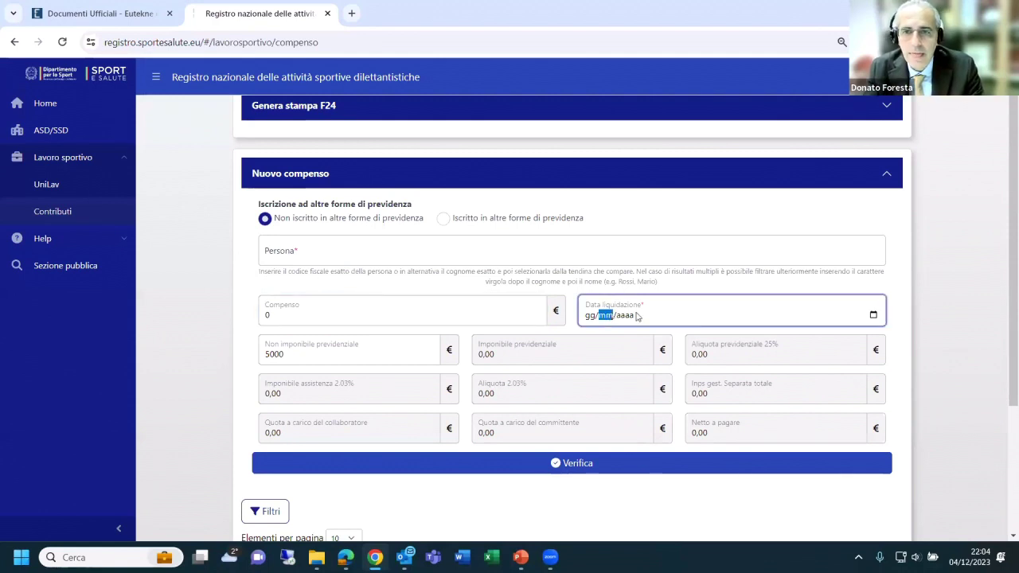
pyautogui.click(874, 316)
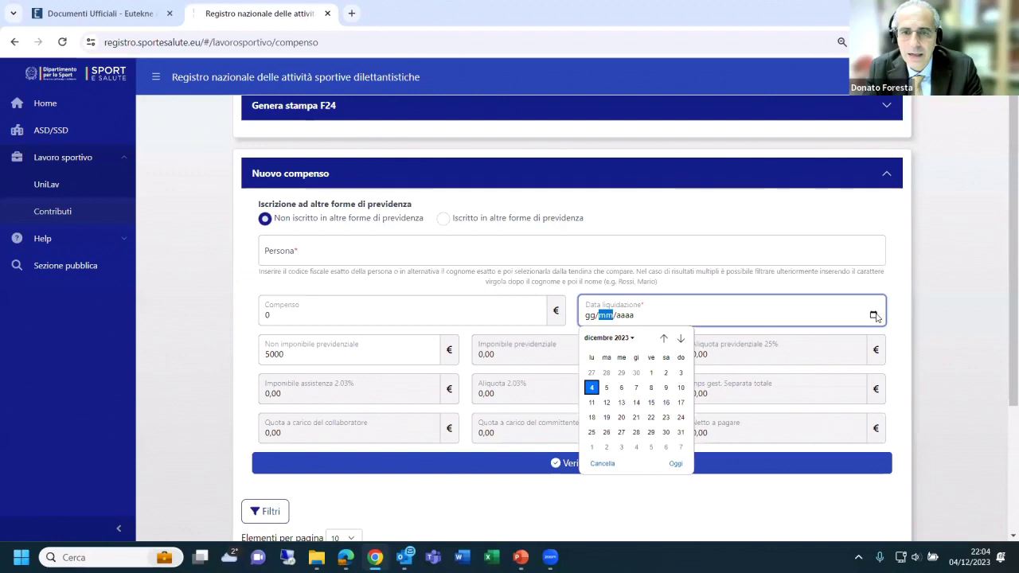
pyautogui.click(663, 340)
pyautogui.click(663, 340)
pyautogui.click(663, 340)
pyautogui.click(662, 340)
pyautogui.click(662, 339)
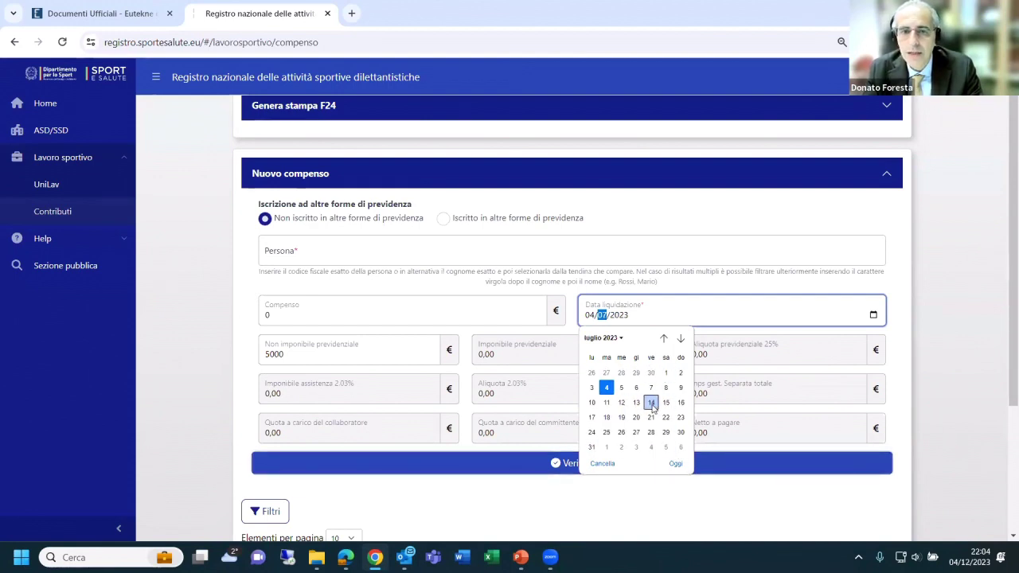
pyautogui.click(652, 403)
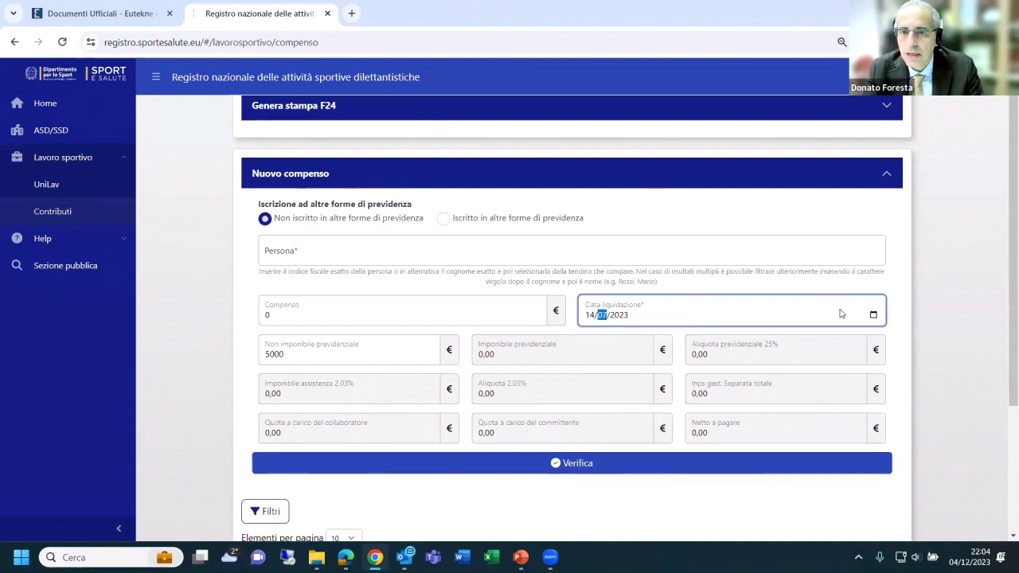
# - Change the settlement date (Data liquidazione) to 05/12/2023
pyautogui.click(874, 315)
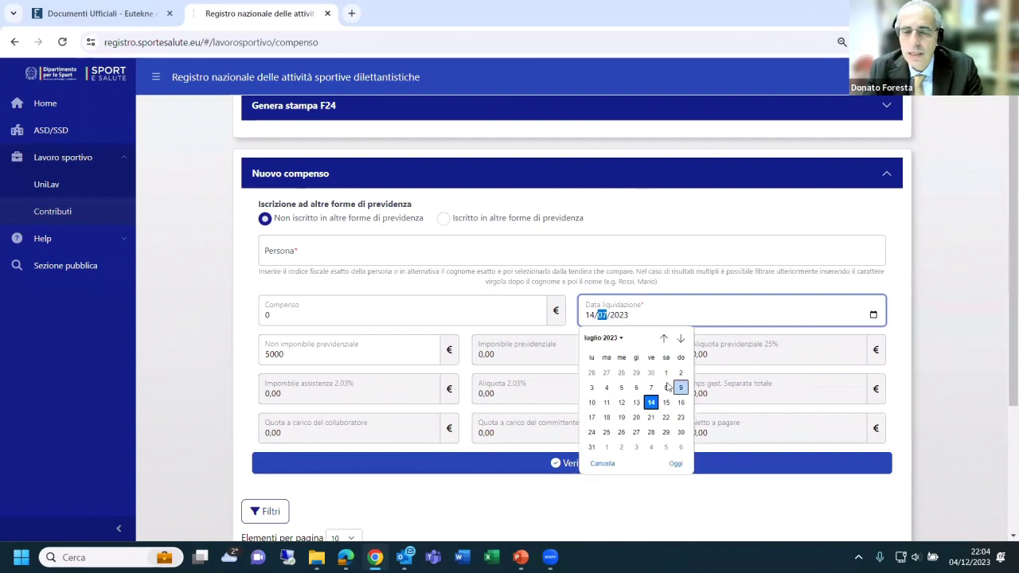
pyautogui.click(681, 338)
pyautogui.click(681, 339)
pyautogui.click(680, 338)
pyautogui.click(681, 338)
pyautogui.click(681, 339)
pyautogui.click(681, 339)
pyautogui.click(664, 338)
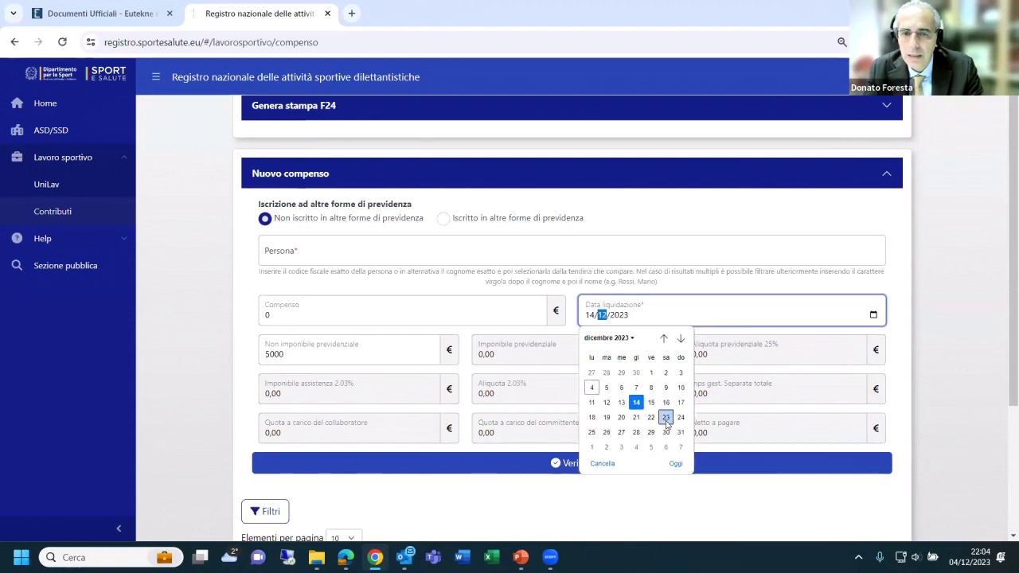
pyautogui.click(607, 388)
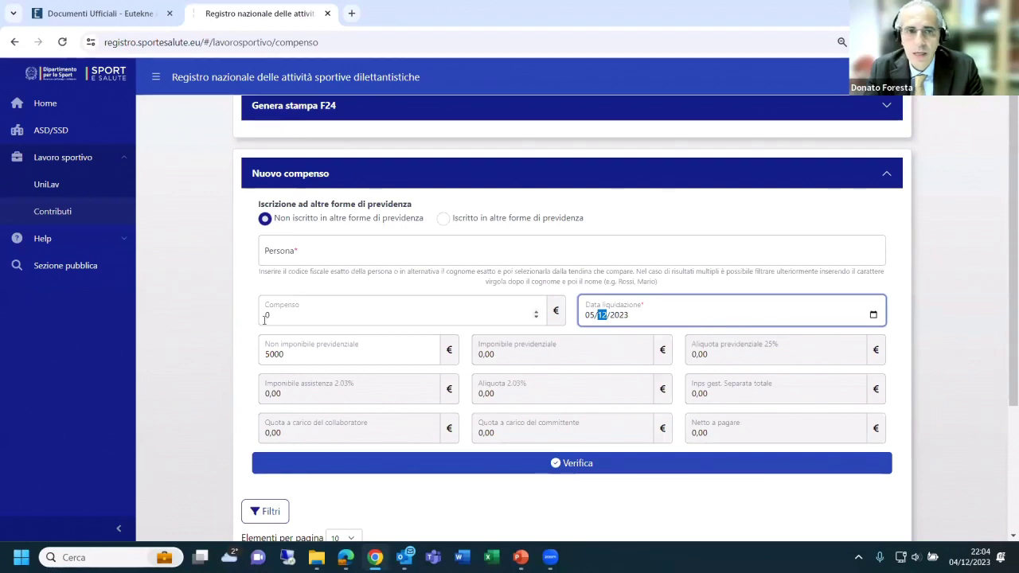
# - Set the Compenso amount to 1000 € and select the Non imponibile previdenziale value for editing
pyautogui.click(444, 309)
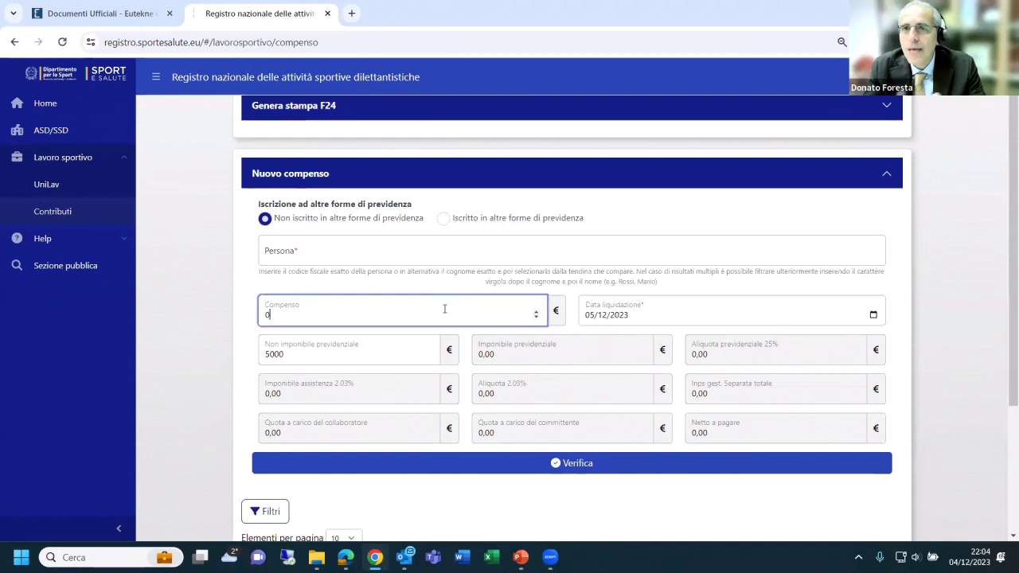
pyautogui.press('BackSpace')
pyautogui.write('1000')
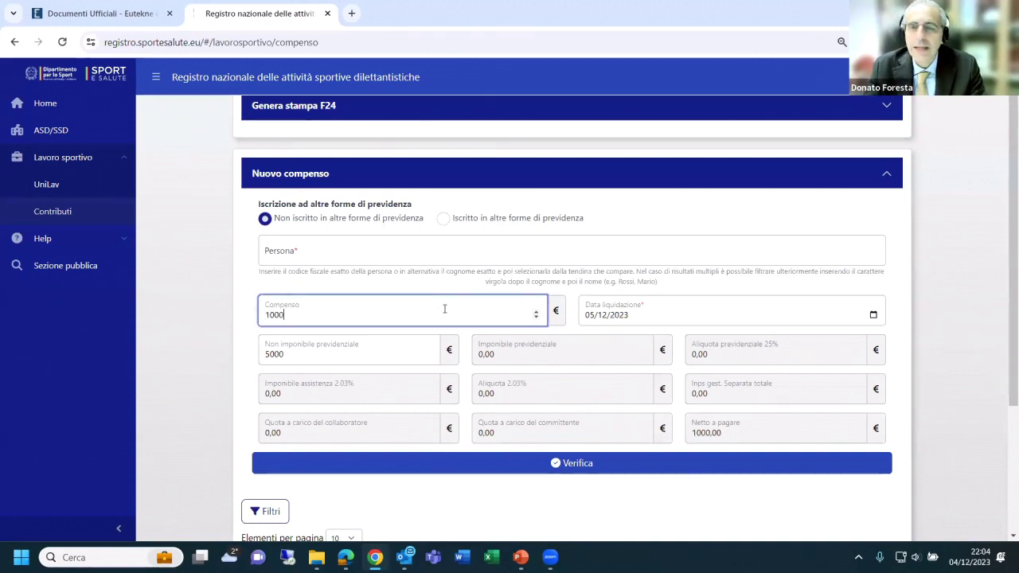
pyautogui.press('Tab')
pyautogui.press('Tab')
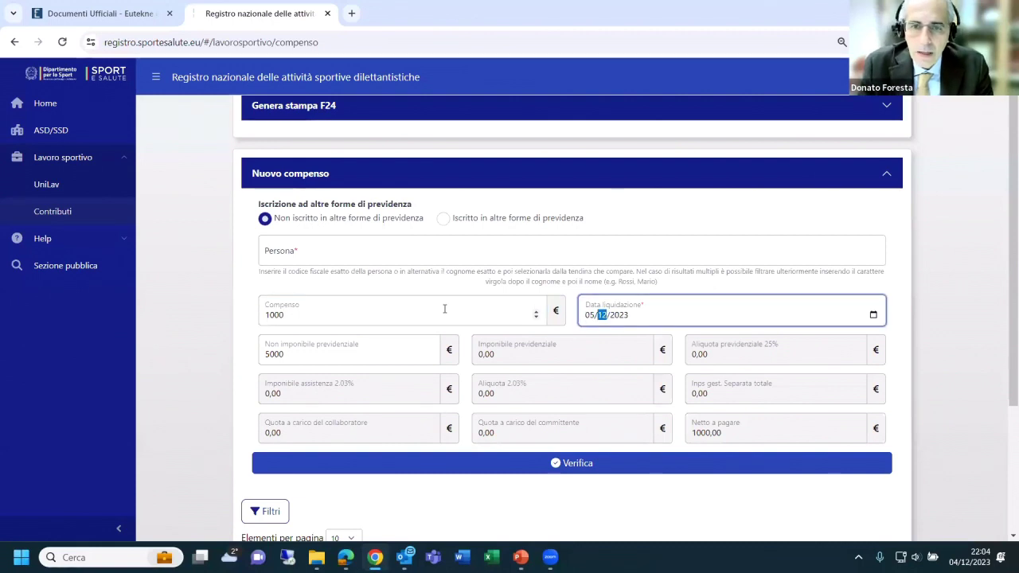
pyautogui.press('Tab')
pyautogui.press('Tab')
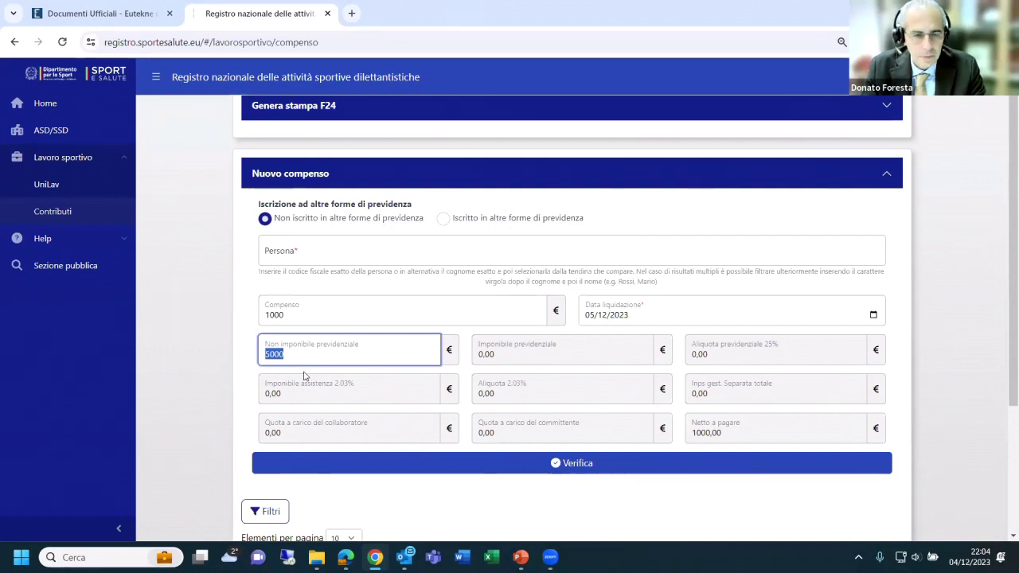
# - Examine the Compenso, Non imponibile previdenziale, Imponibile previdenziale and Aliquota previdenziale 25% values of the new compensation
pyautogui.click(367, 308)
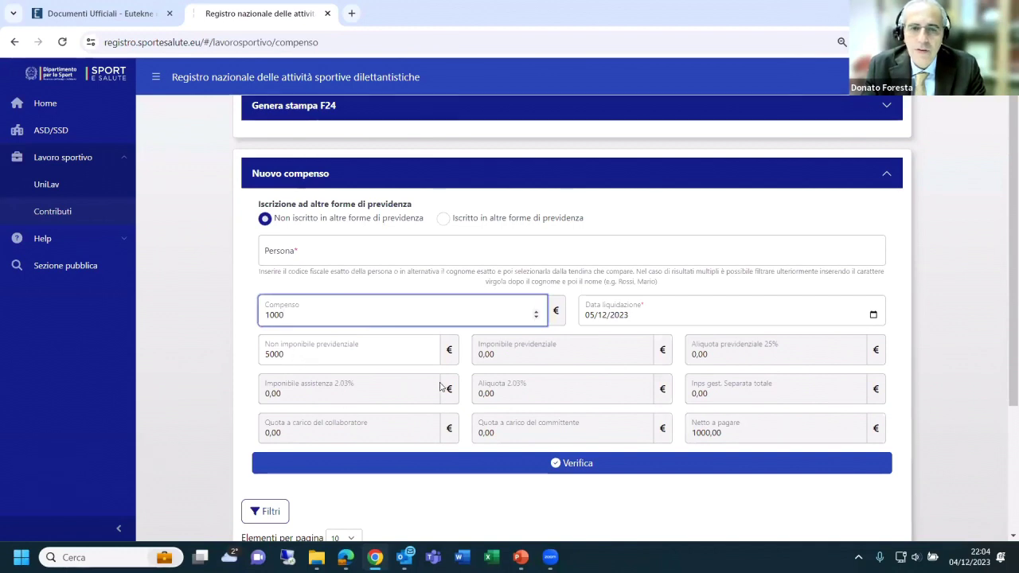
pyautogui.click(830, 359)
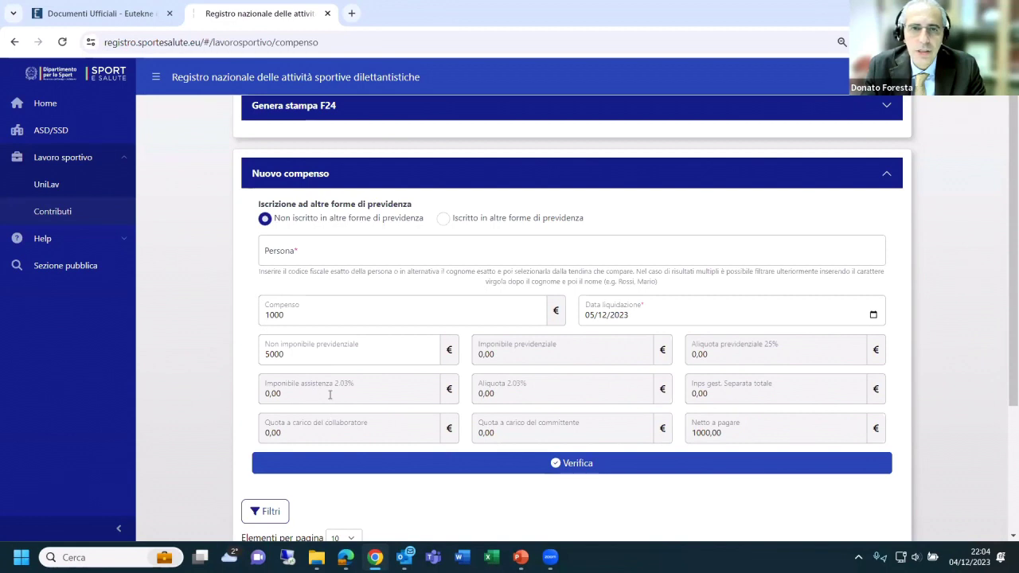
pyautogui.click(323, 362)
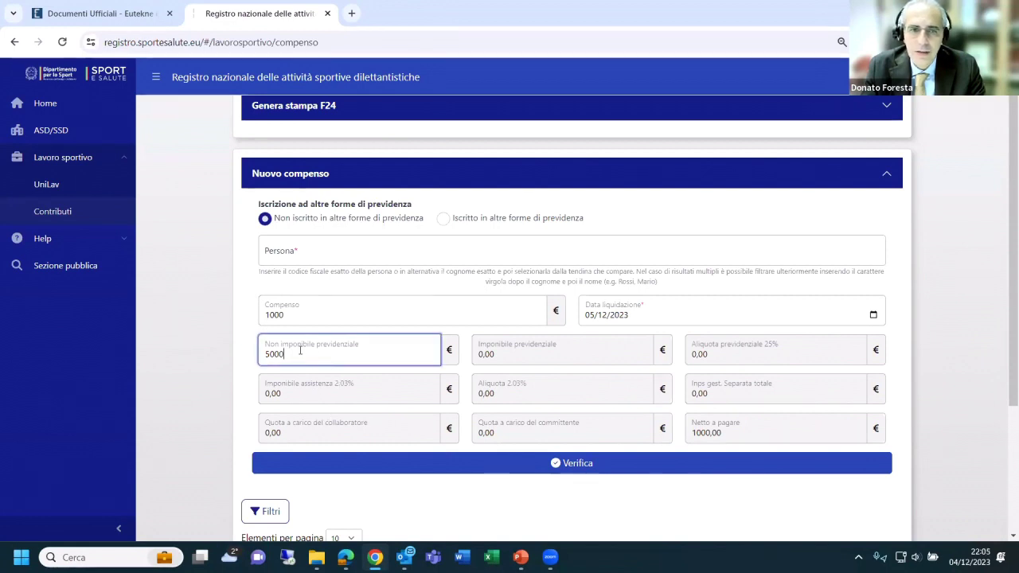
pyautogui.click(523, 365)
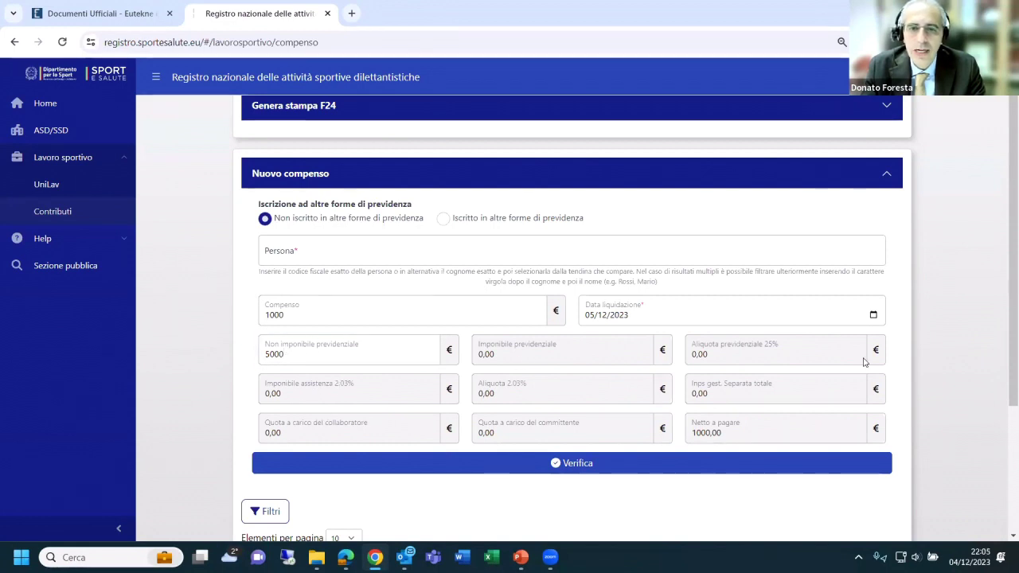
pyautogui.doubleClick(512, 354)
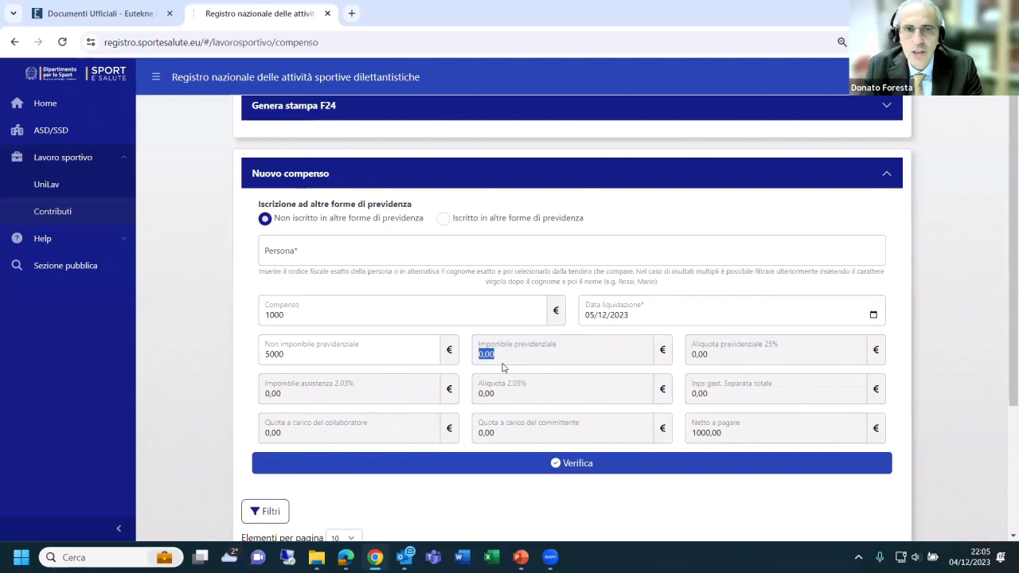
pyautogui.click(734, 360)
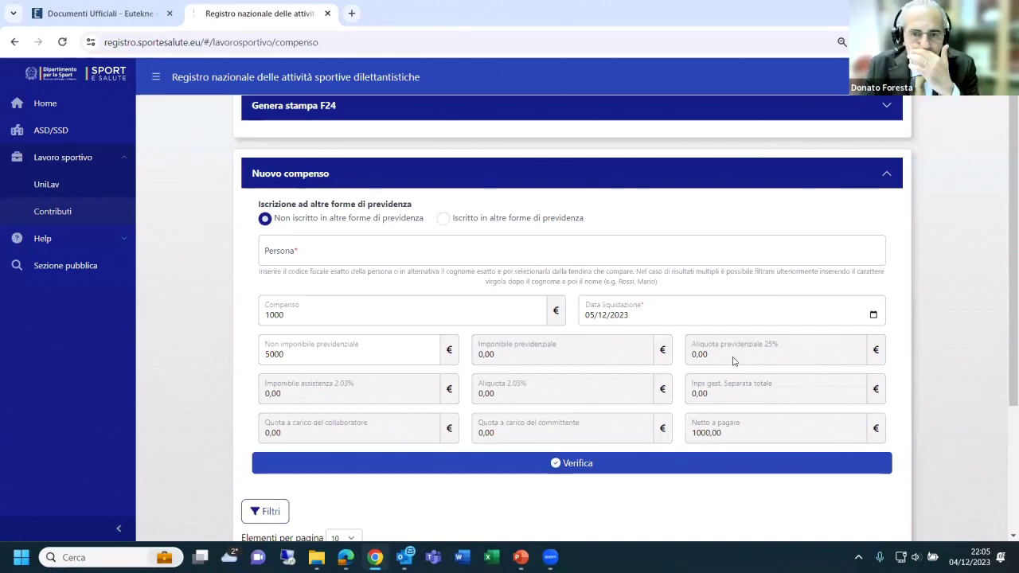
pyautogui.click(279, 359)
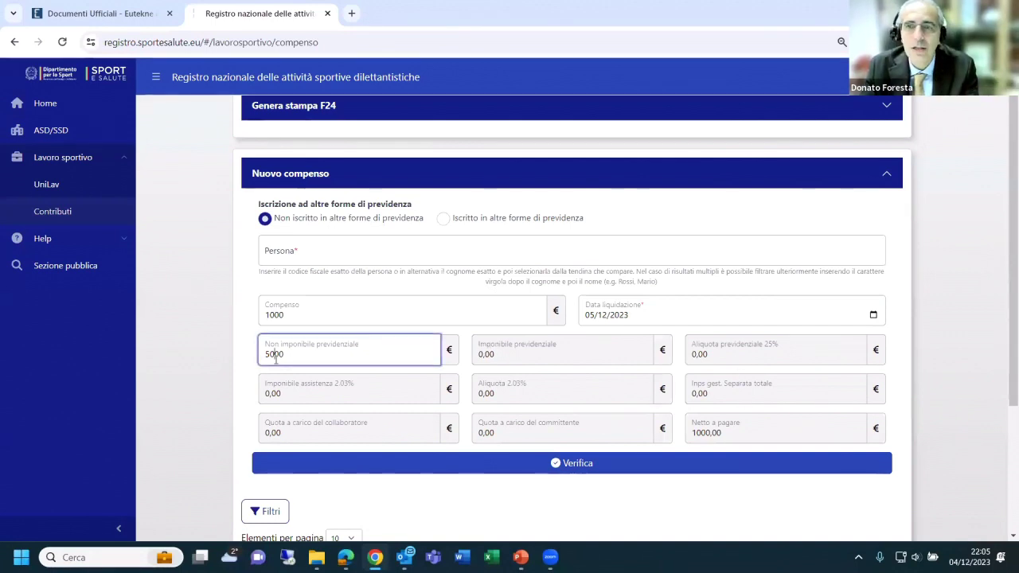
pyautogui.click(321, 312)
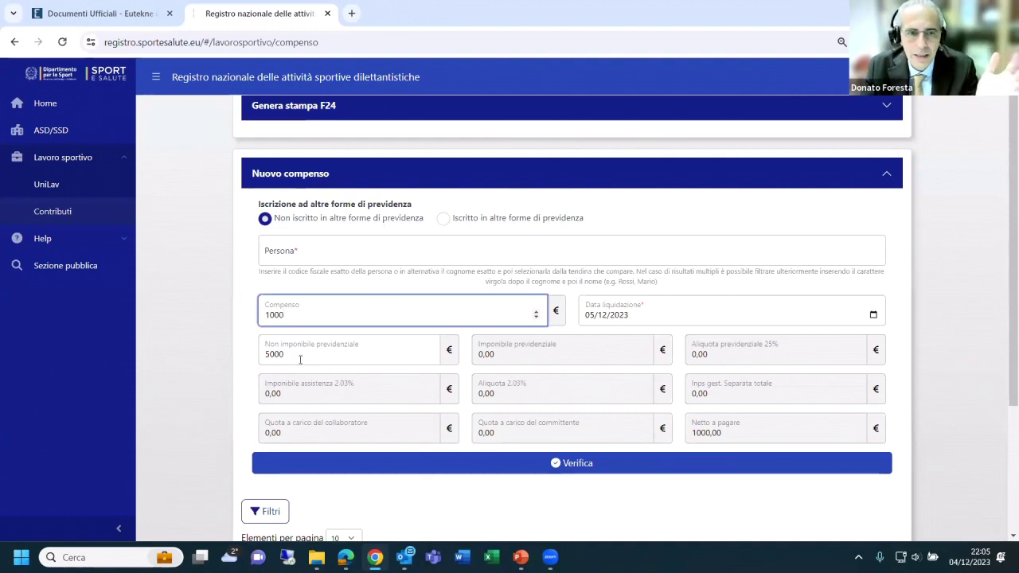
pyautogui.moveTo(266, 316); pyautogui.dragTo(264, 316)
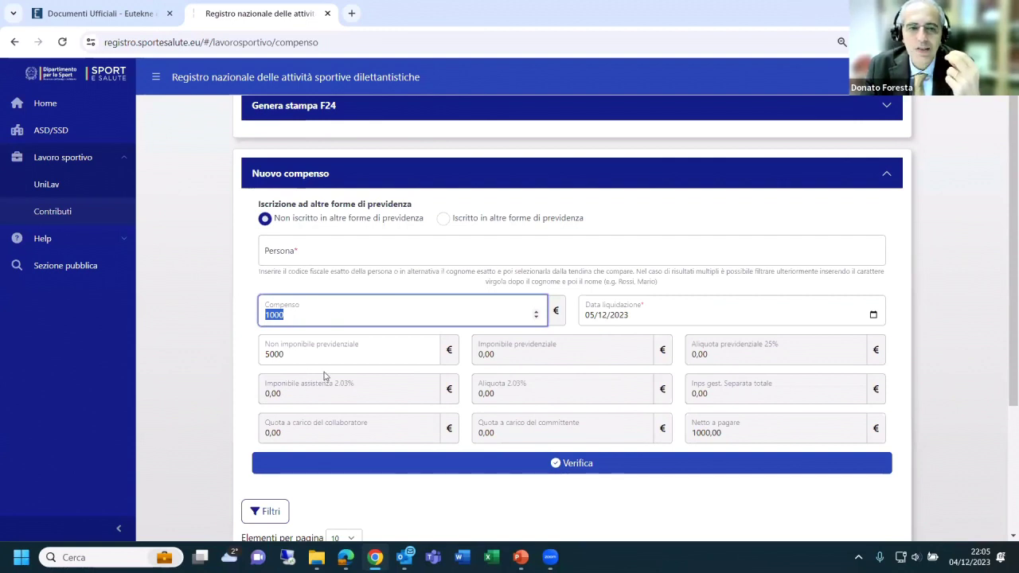
pyautogui.doubleClick(347, 344)
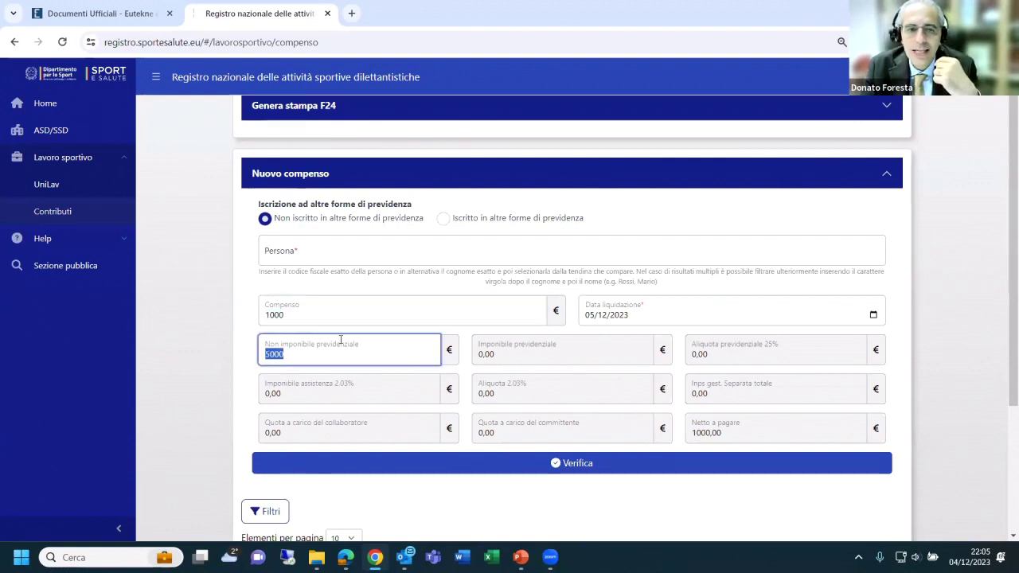
pyautogui.click(367, 364)
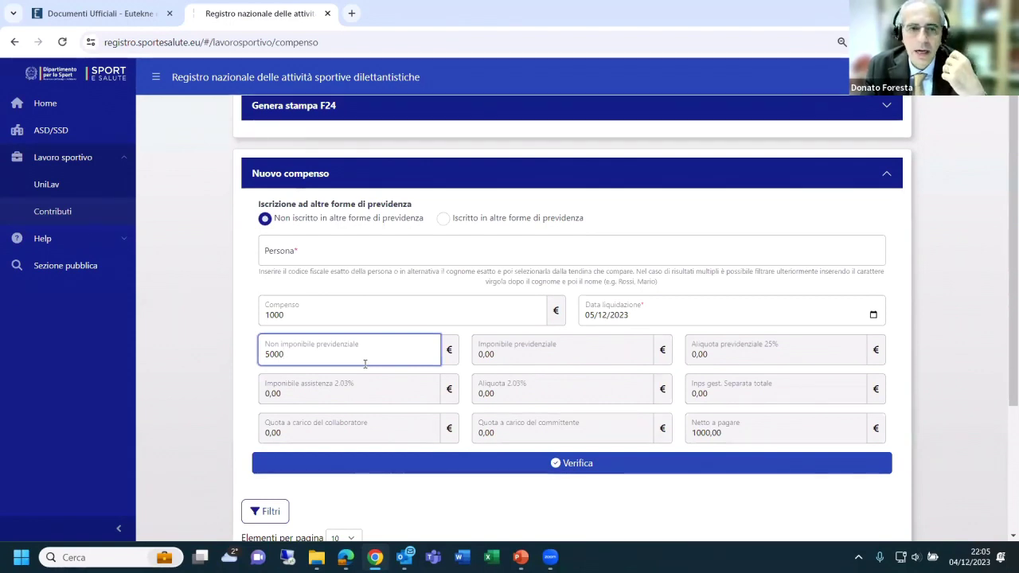
# - Set the compensation's settlement date (Data liquidazione) to 05/07/2023
pyautogui.click(874, 316)
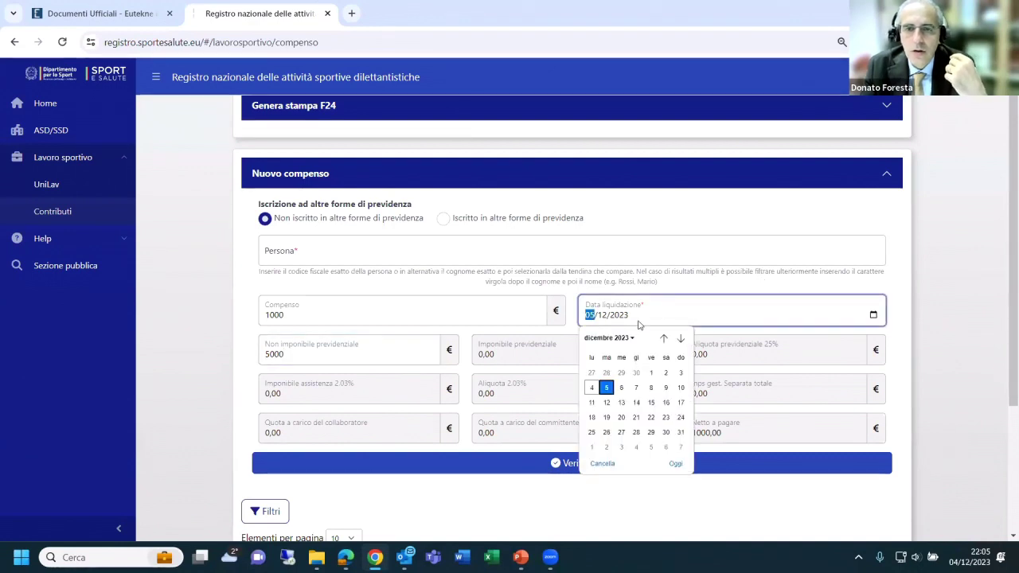
pyautogui.click(663, 339)
pyautogui.click(663, 339)
pyautogui.click(663, 338)
pyautogui.click(664, 338)
pyautogui.click(663, 338)
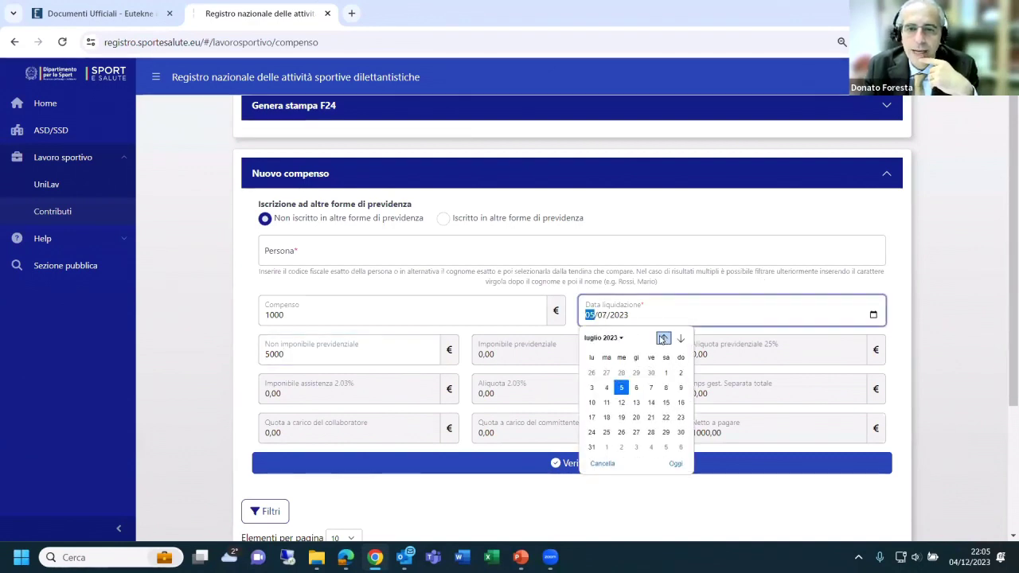
pyautogui.click(545, 316)
pyautogui.click(545, 316)
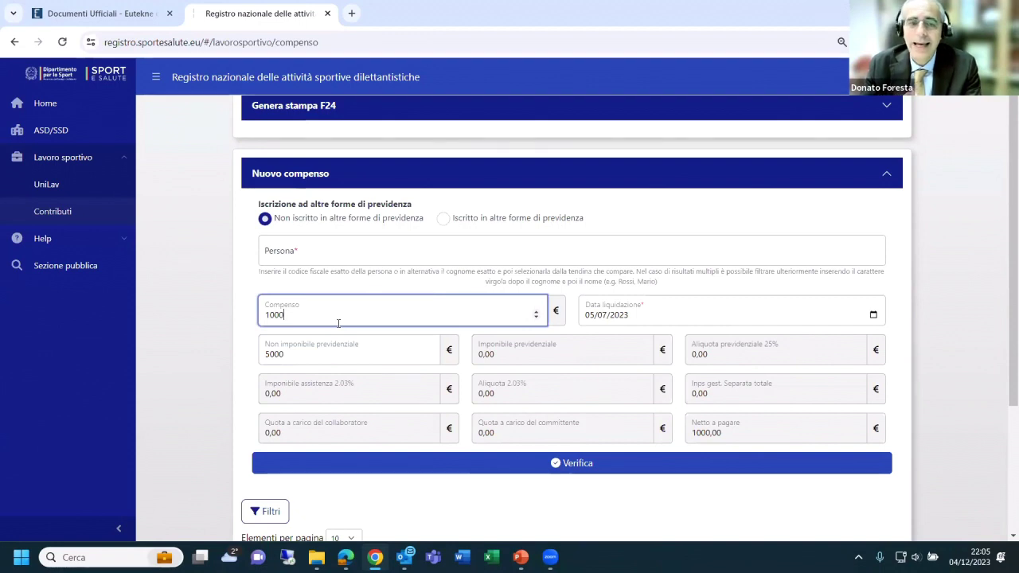
# - Set the Non imponibile previdenziale amount to 1000 €
pyautogui.click(309, 352)
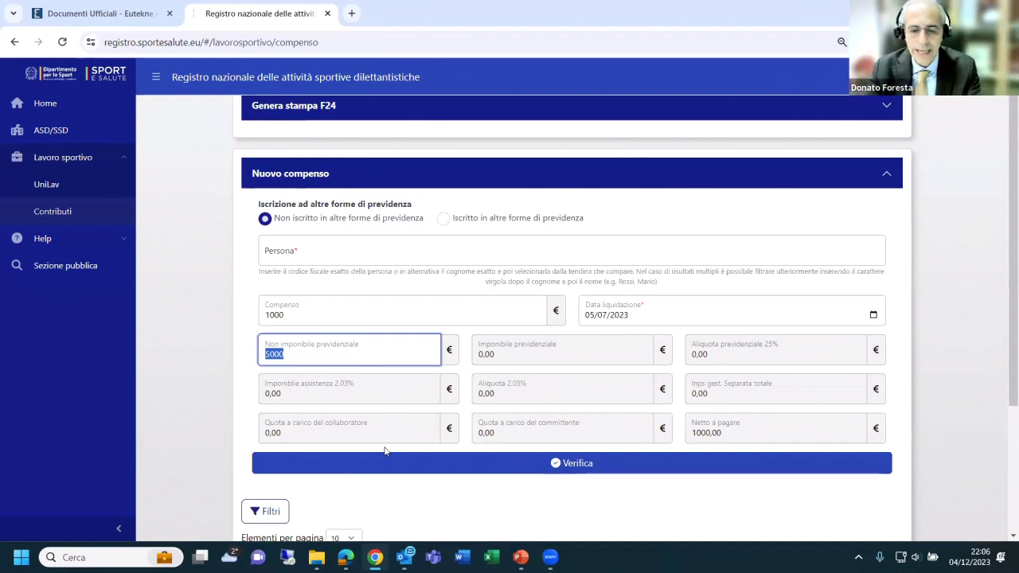
pyautogui.write('1000')
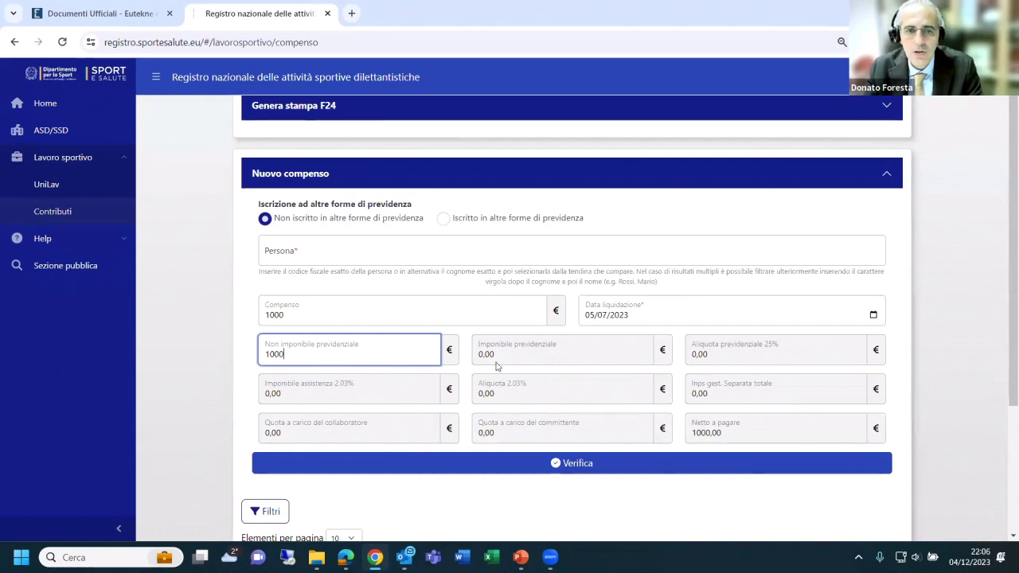
pyautogui.press('Tab')
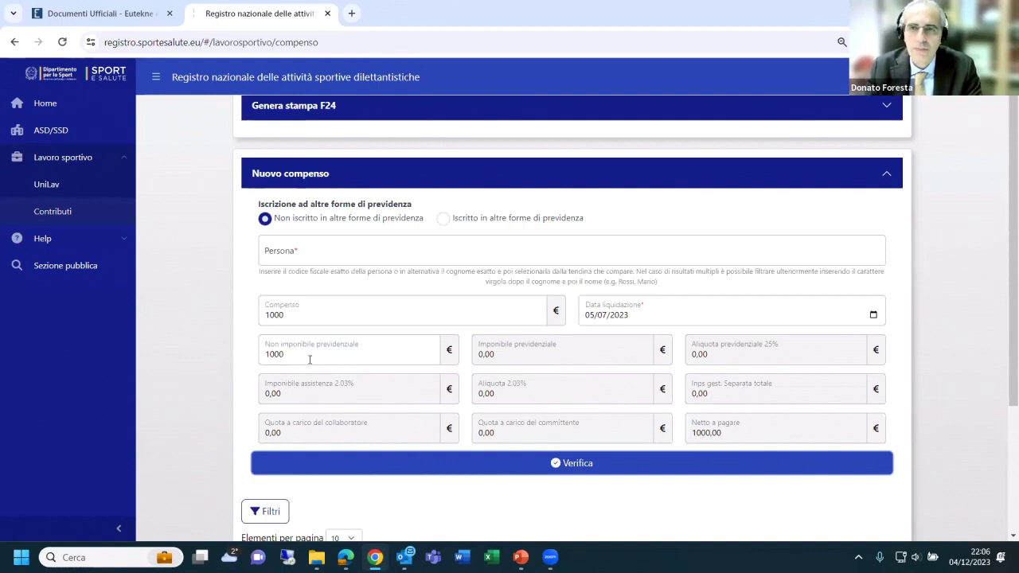
# - Set both the Compenso and the Non imponibile previdenziale amounts to 3000 €
pyautogui.doubleClick(281, 314)
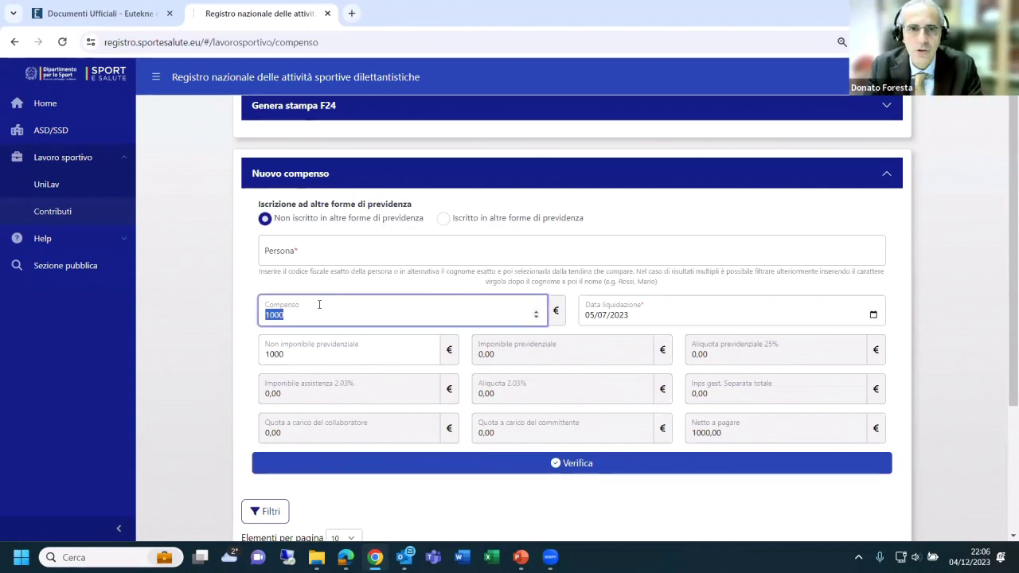
pyautogui.write('3000')
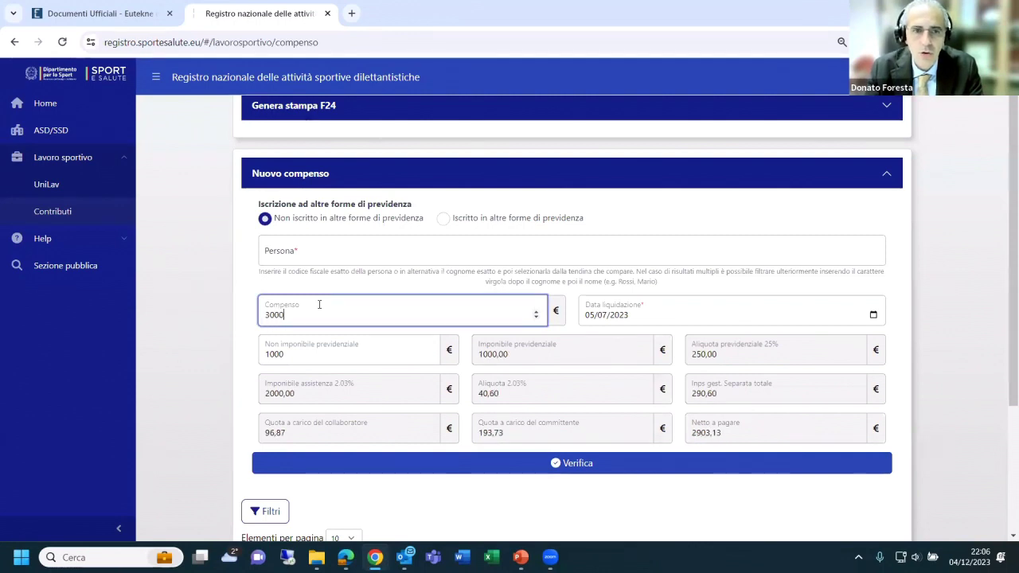
pyautogui.press('Tab')
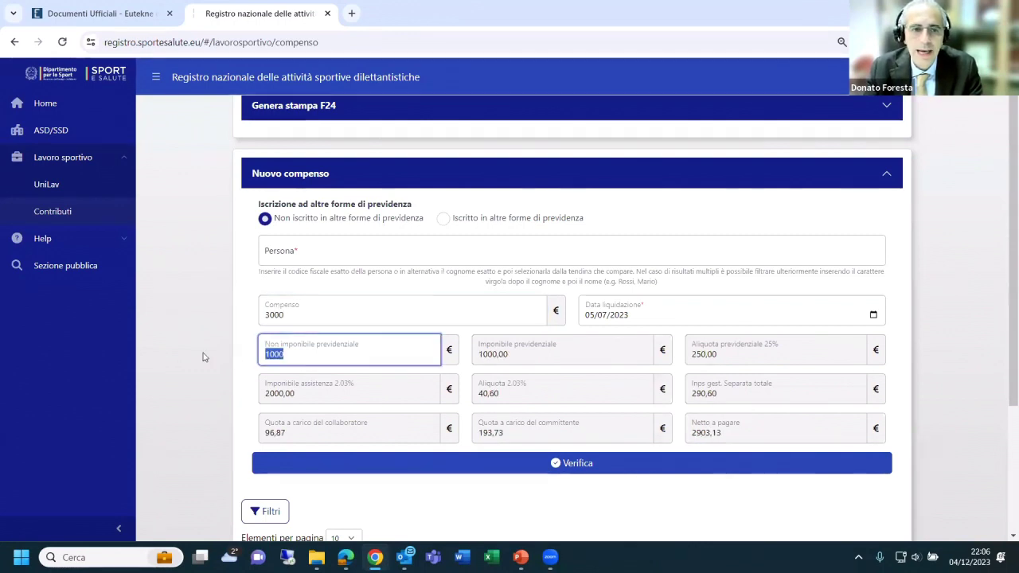
pyautogui.write('3000')
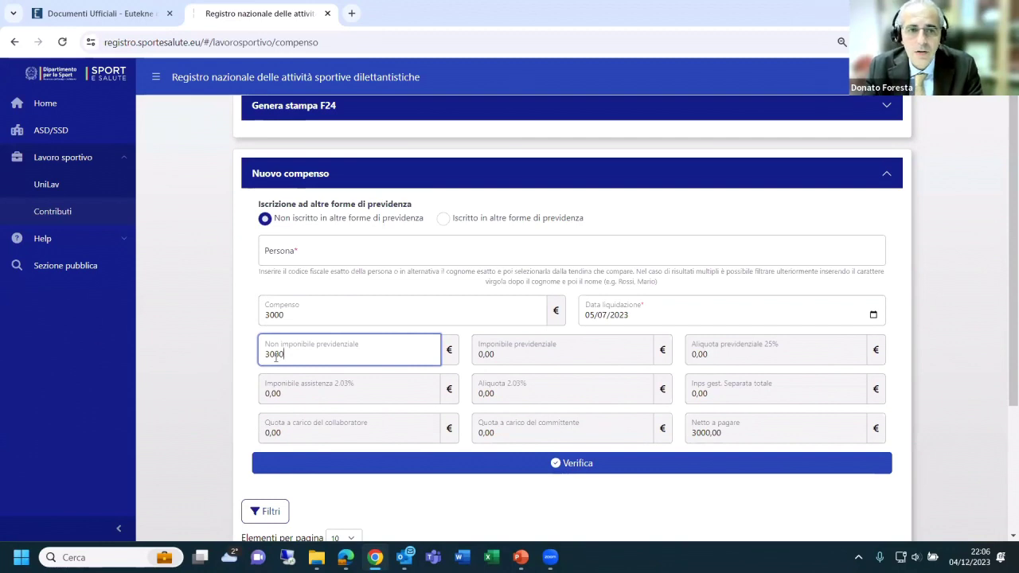
# - Change both the Compenso and the Non imponibile previdenziale amounts to 2000 €
pyautogui.click(268, 314)
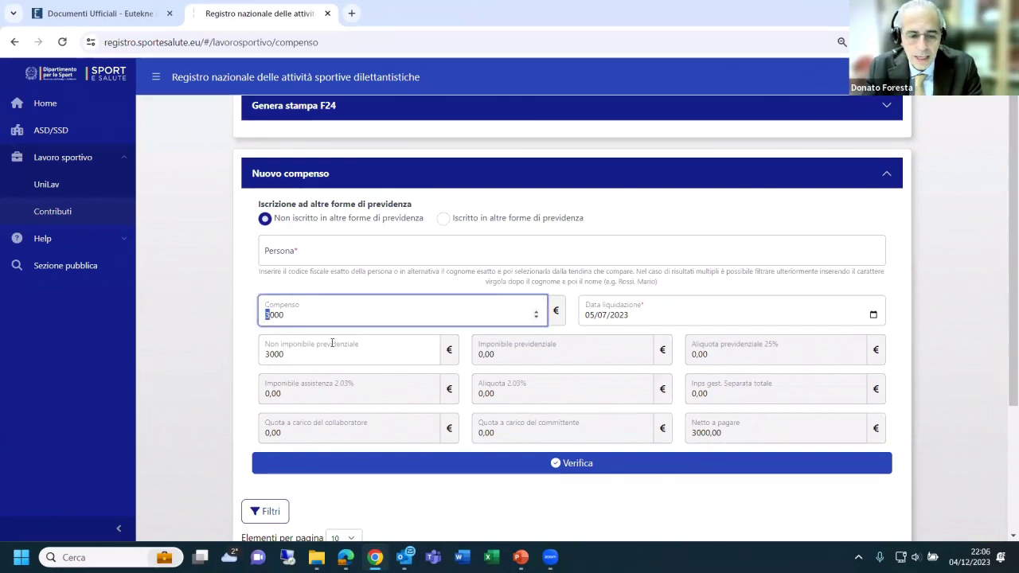
pyautogui.press('BackSpace')
pyautogui.write('2')
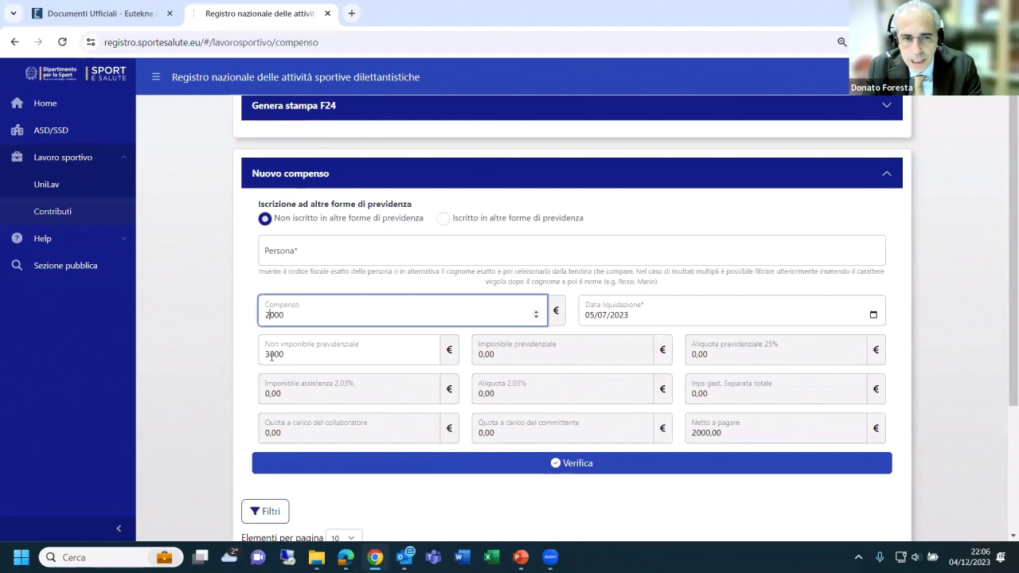
pyautogui.click(271, 357)
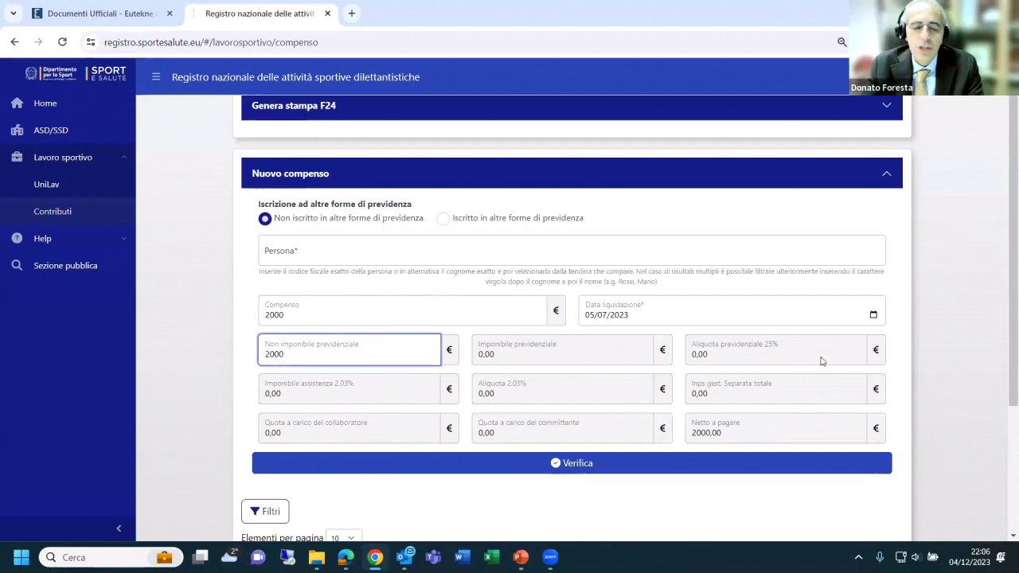
pyautogui.press('Tab')
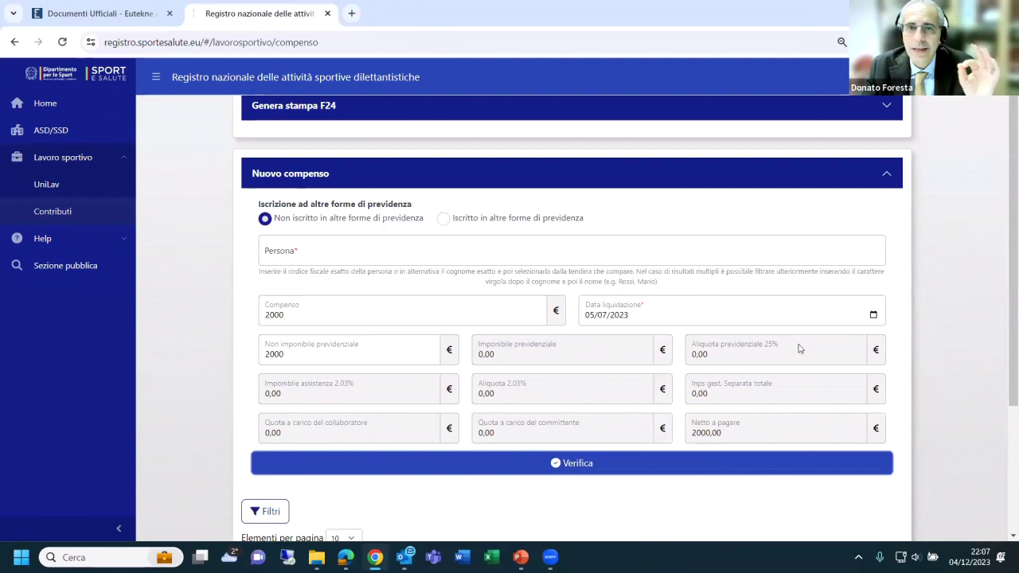
# - Set the Compenso amount to 1500 € and the Non imponibile previdenziale amount to 5000 €
pyautogui.doubleClick(316, 313)
pyautogui.write('1500')
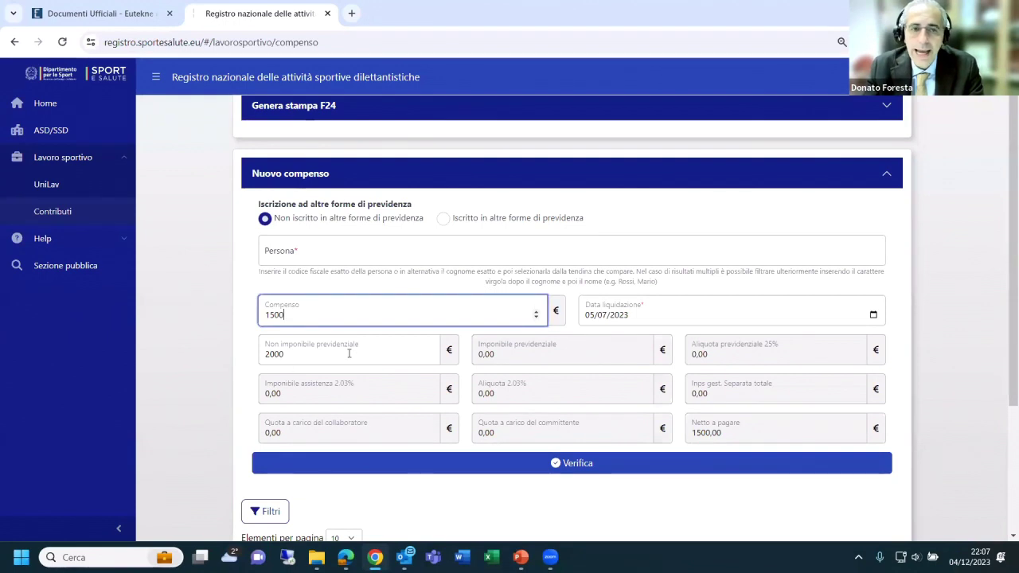
pyautogui.press('Tab')
pyautogui.click(271, 356)
pyautogui.press('Delete')
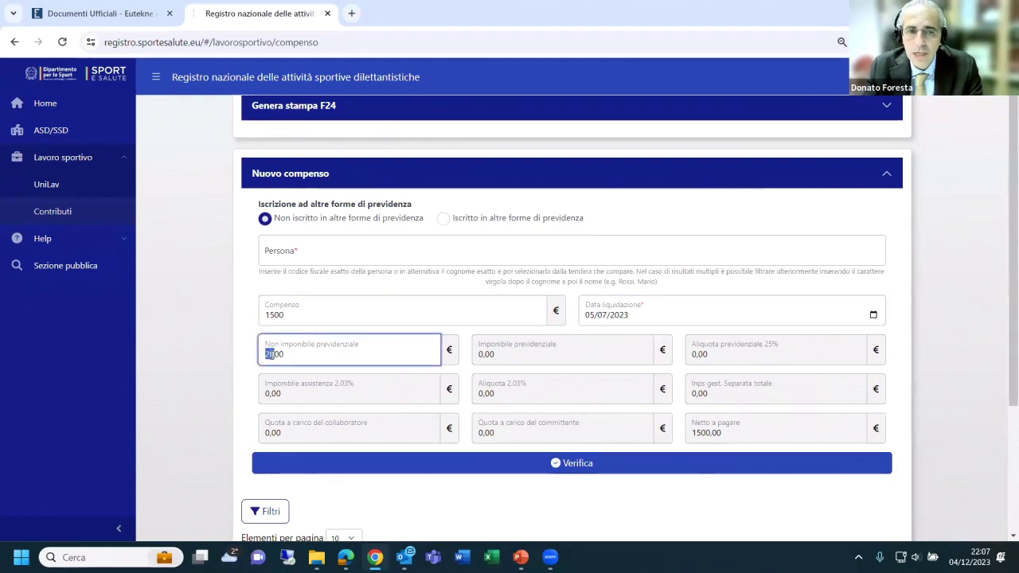
pyautogui.write('5')
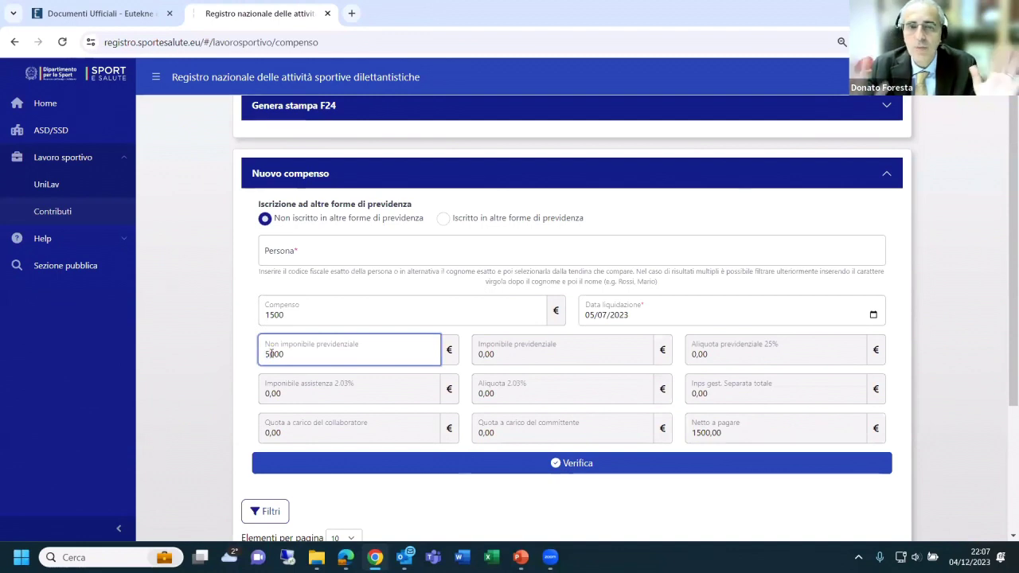
pyautogui.press('Tab')
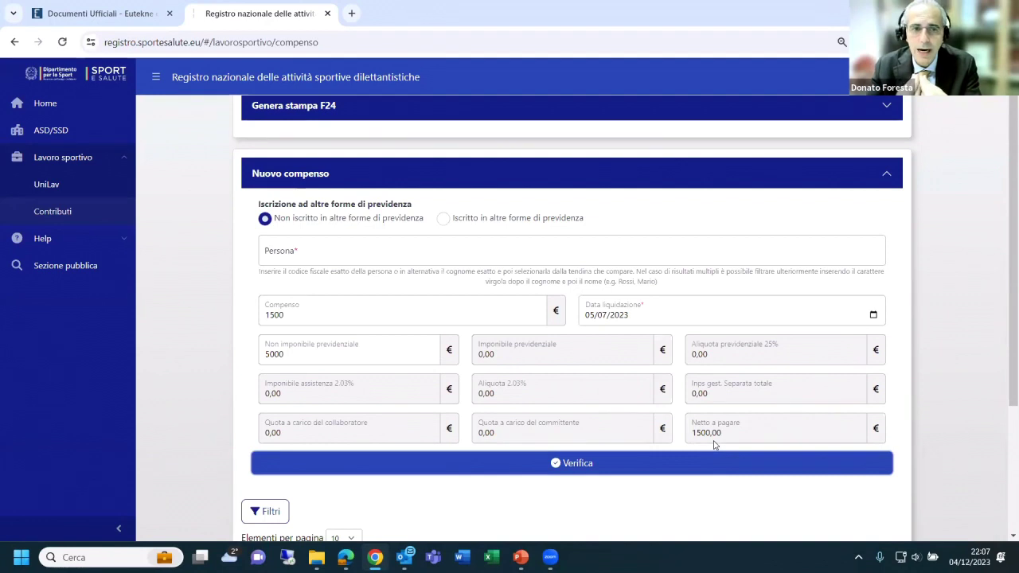
# - Set the Non imponibile previdenziale amount to 0 € for the 1500 € compensation
pyautogui.doubleClick(332, 315)
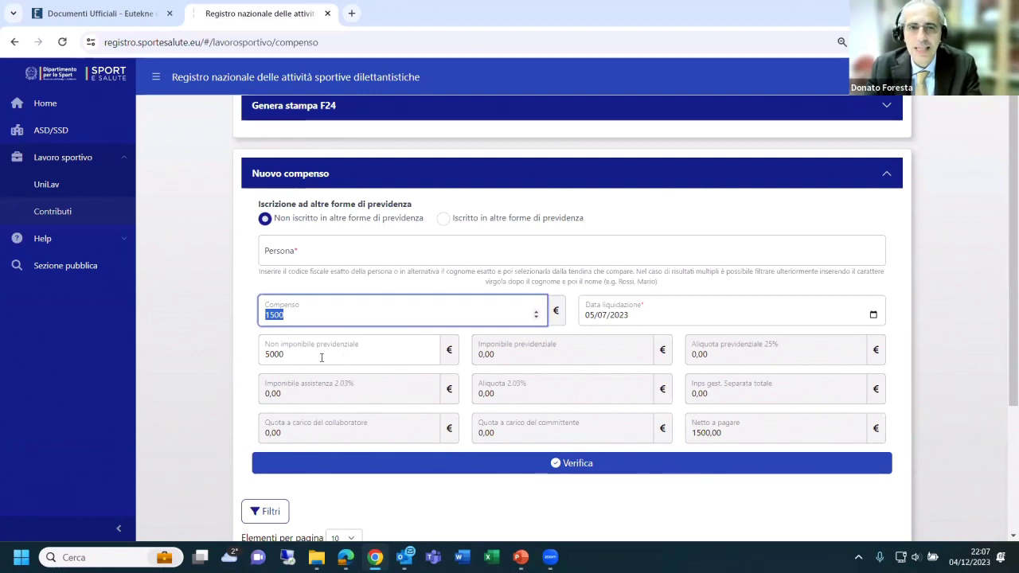
pyautogui.press('Tab')
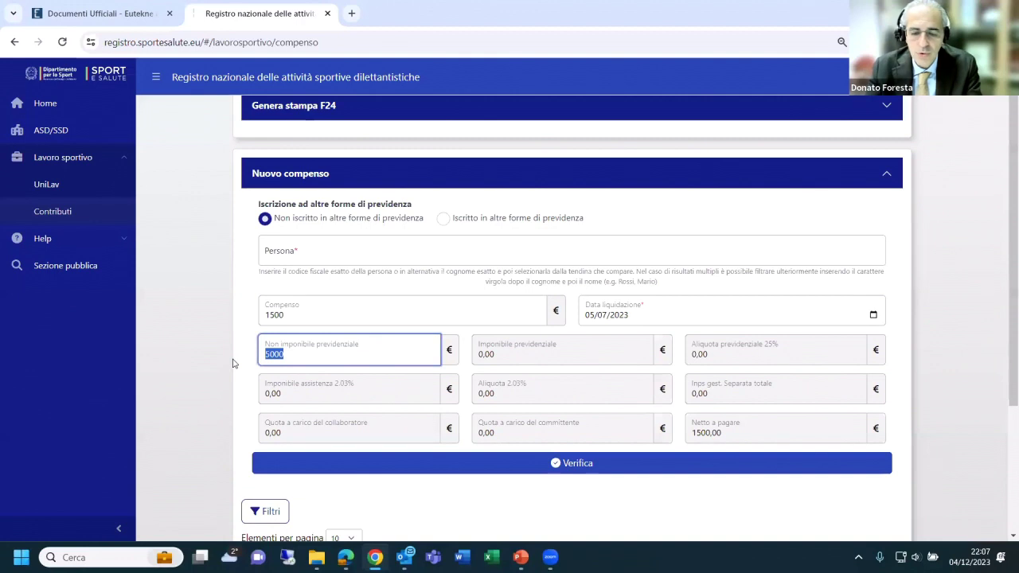
pyautogui.write('0')
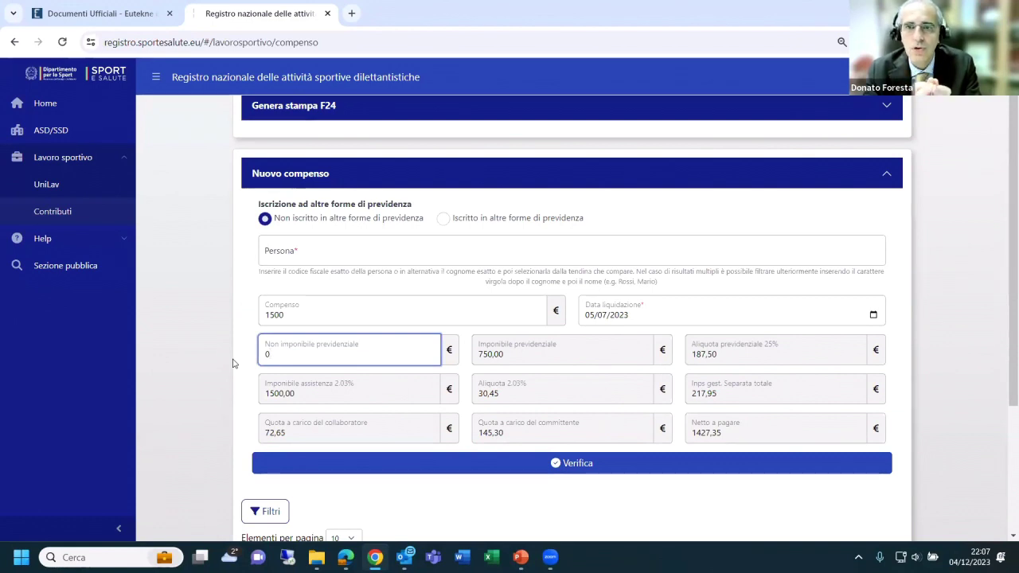
pyautogui.press('Tab')
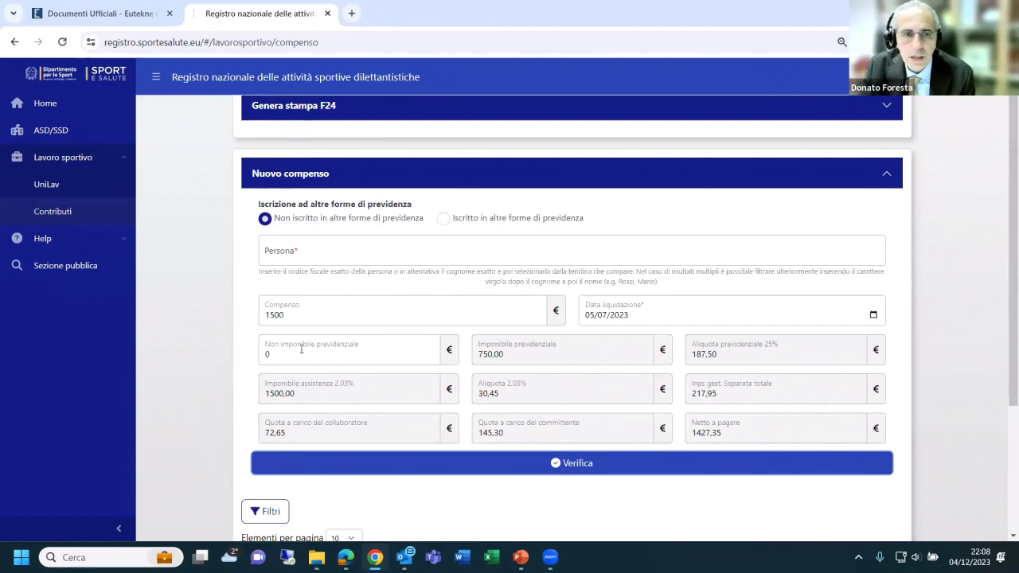
# - Set both the Compenso and the Non imponibile previdenziale amounts to 2000 €
pyautogui.doubleClick(265, 353)
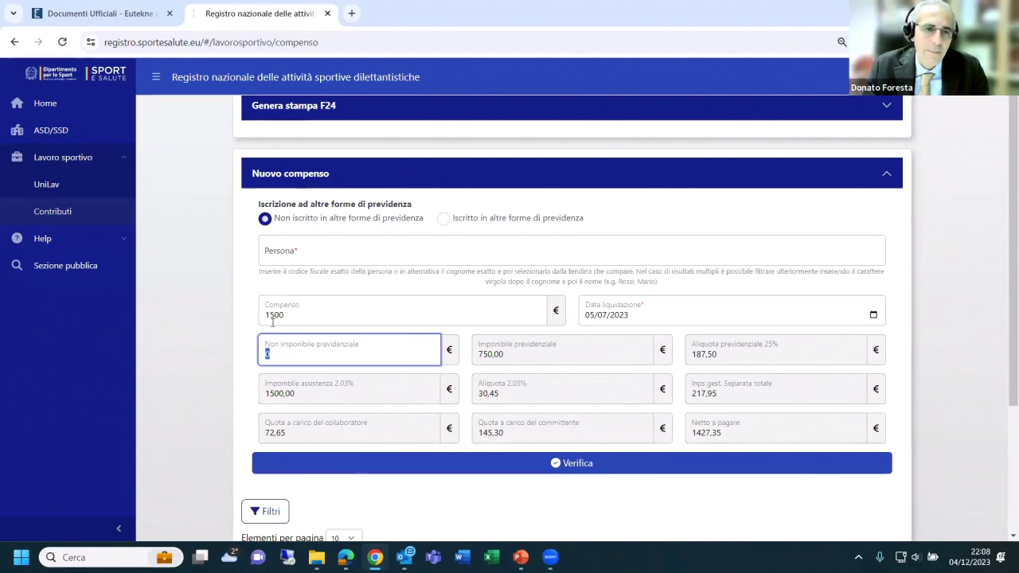
pyautogui.hotkey('shift', 'Tab')
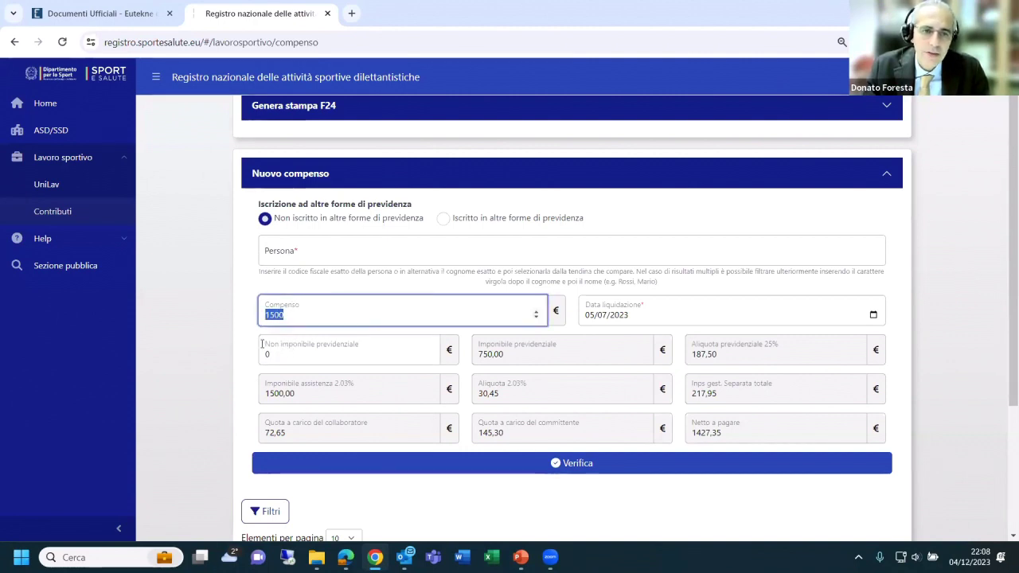
pyautogui.press('Tab')
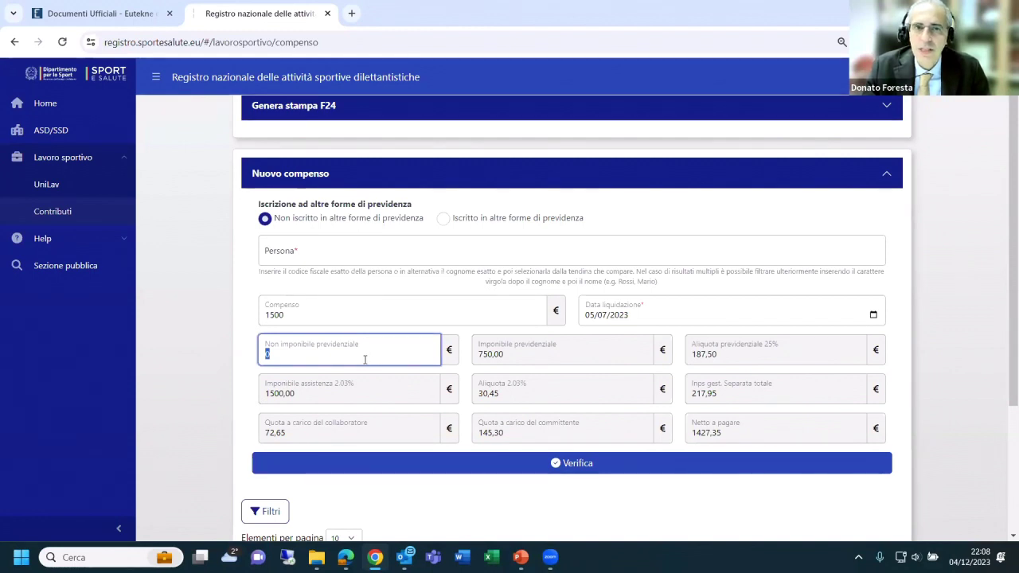
pyautogui.hotkey('shift', 'Tab')
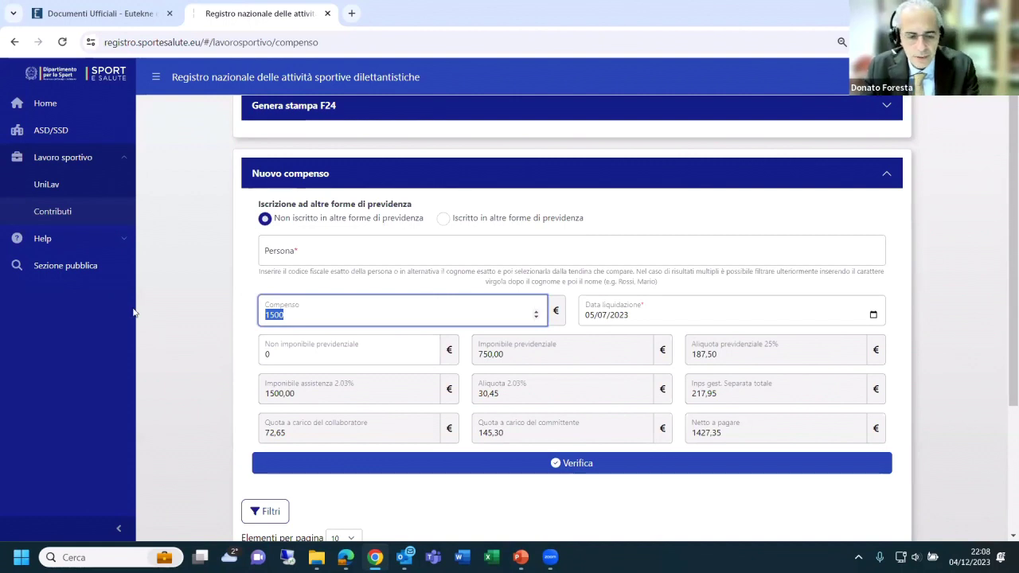
pyautogui.write('2000')
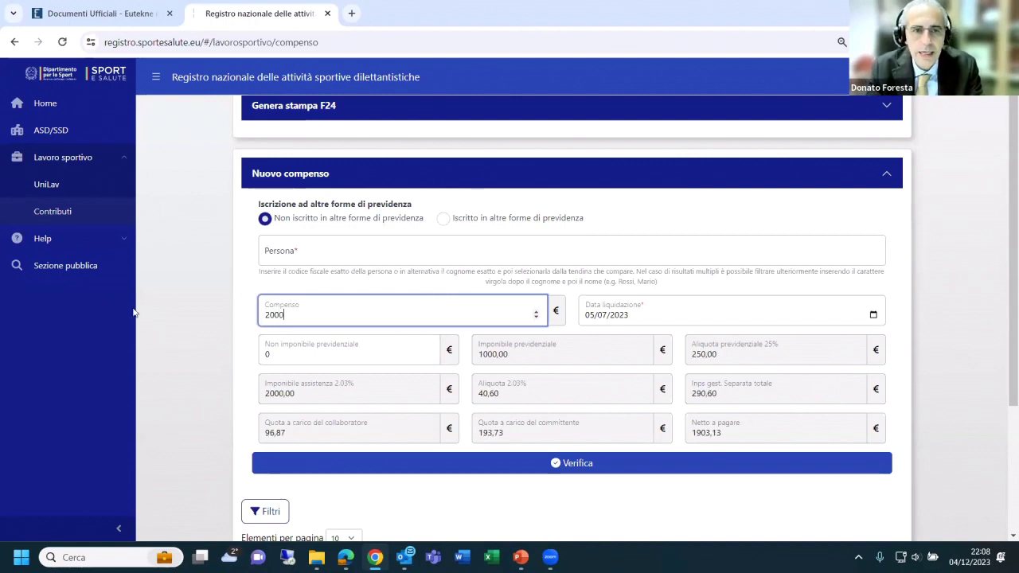
pyautogui.press('Tab')
pyautogui.write('2000')
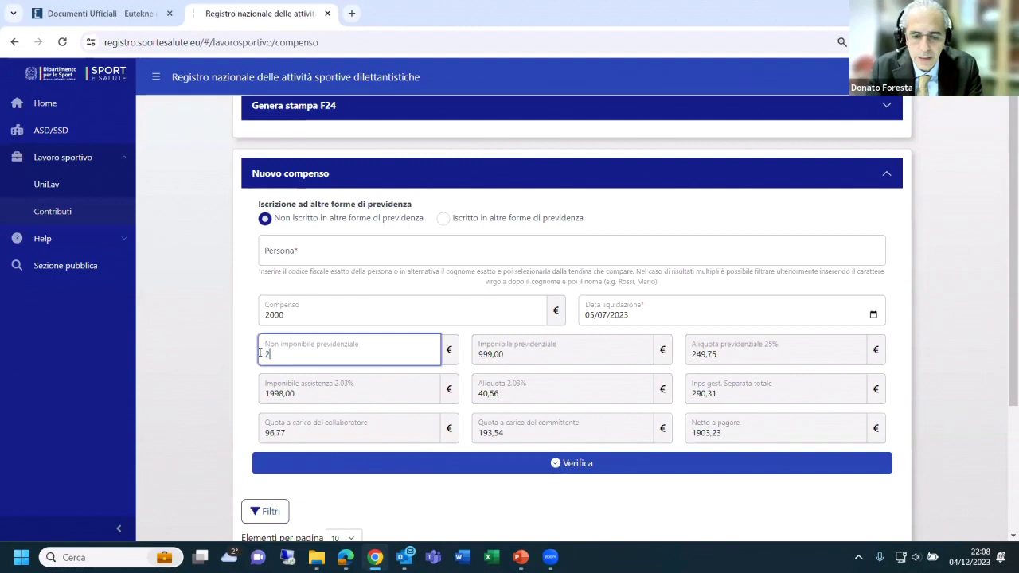
# - Raise both the Compenso and the Non imponibile previdenziale amounts to 2500 €
pyautogui.click(303, 315)
pyautogui.click(269, 314)
pyautogui.press('Delete')
pyautogui.write('5')
pyautogui.click(271, 353)
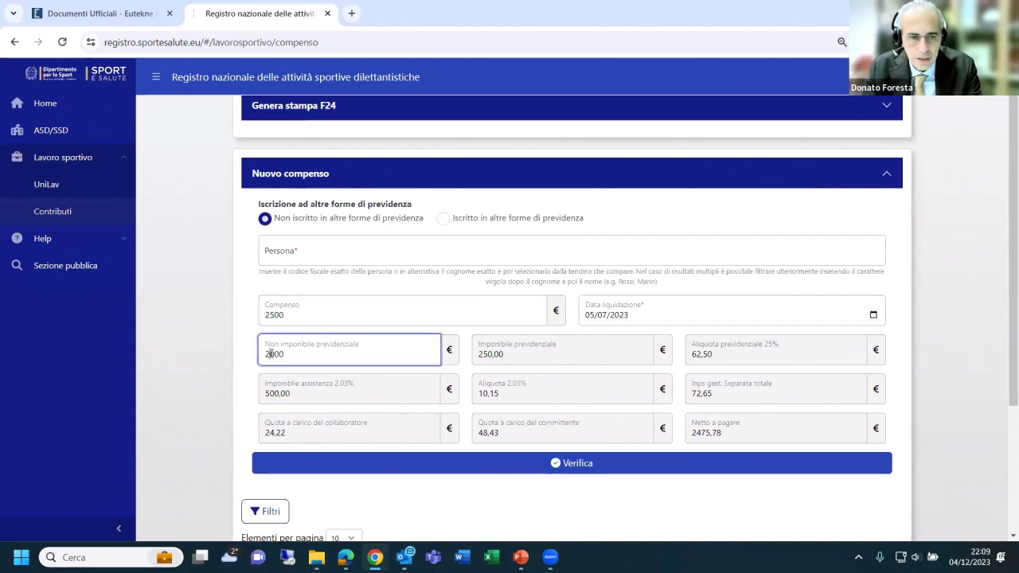
pyautogui.press('Delete')
pyautogui.write('5')
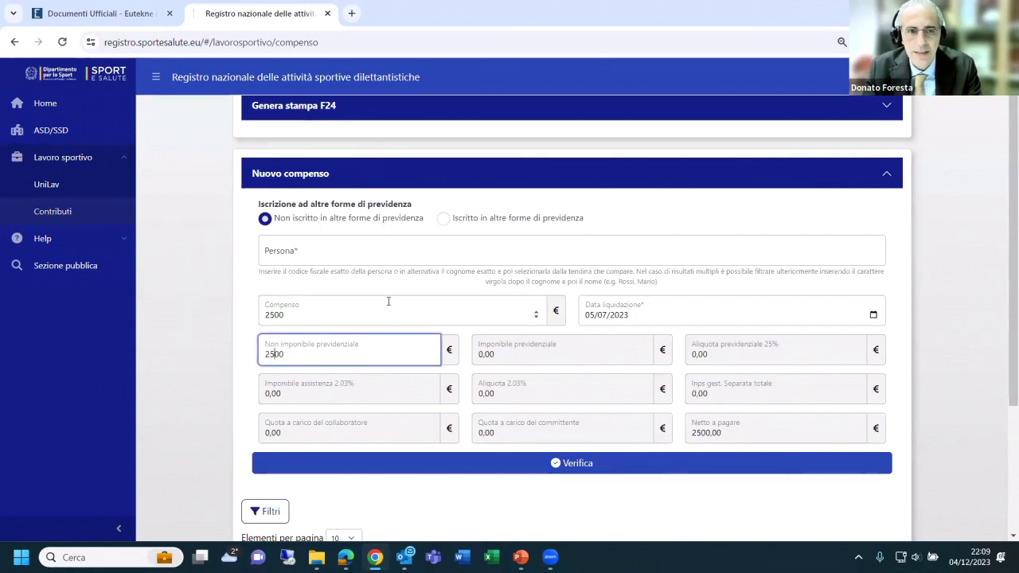
# - Set the Compenso amount to 1000 € and the Non imponibile previdenziale amount to 500 €
pyautogui.doubleClick(371, 313)
pyautogui.write('1000')
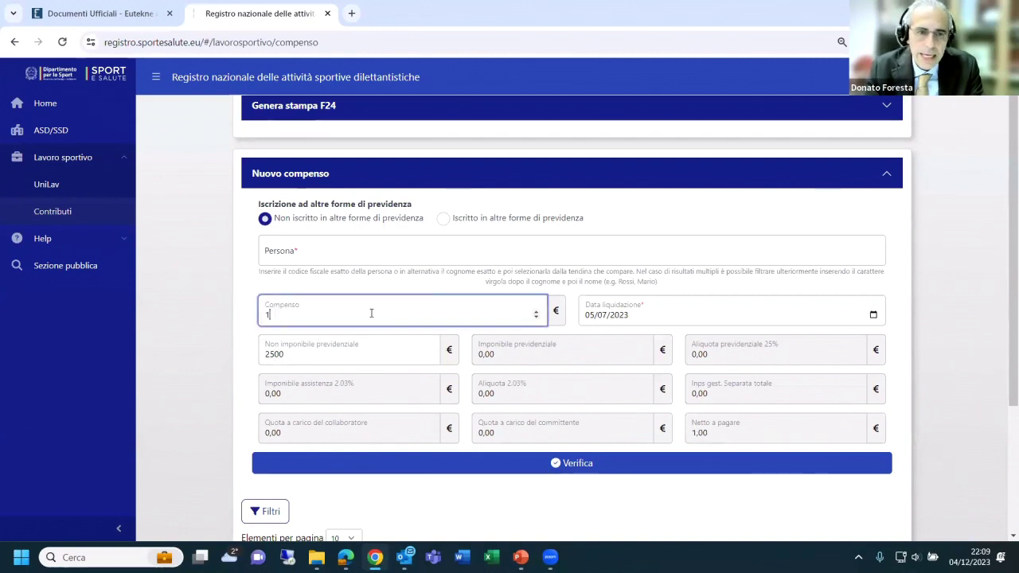
pyautogui.doubleClick(288, 353)
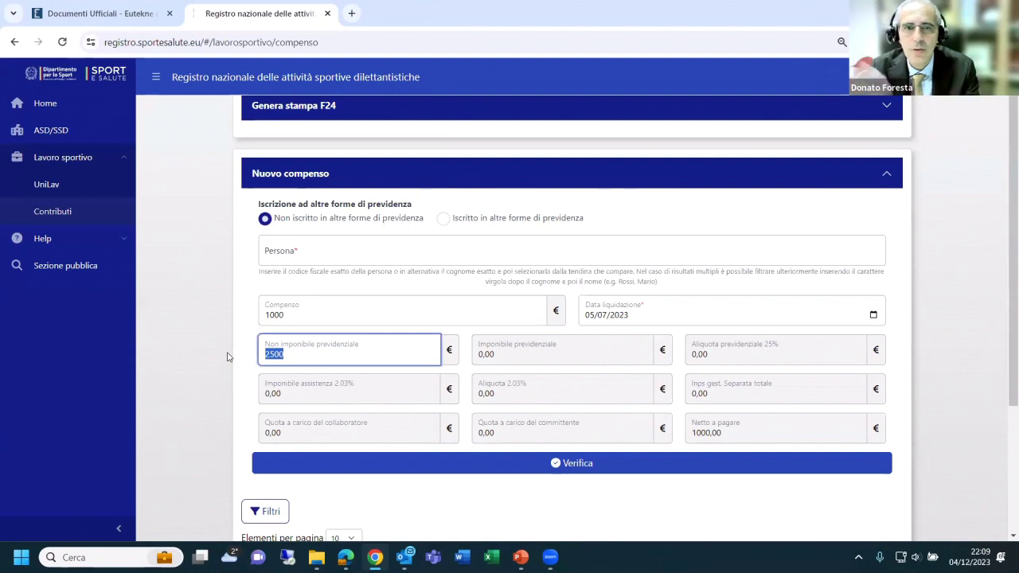
pyautogui.write('500')
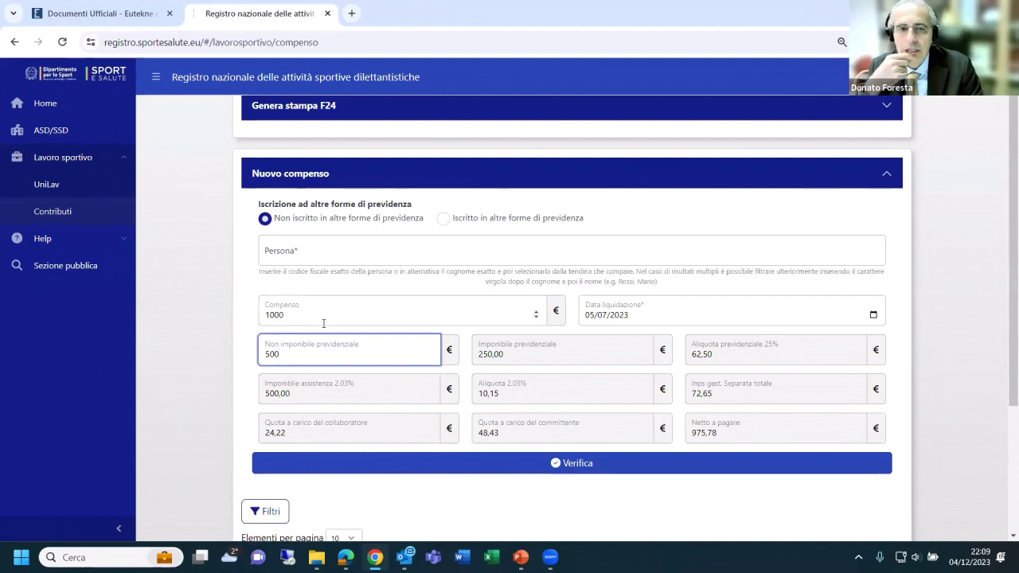
pyautogui.press('Tab')
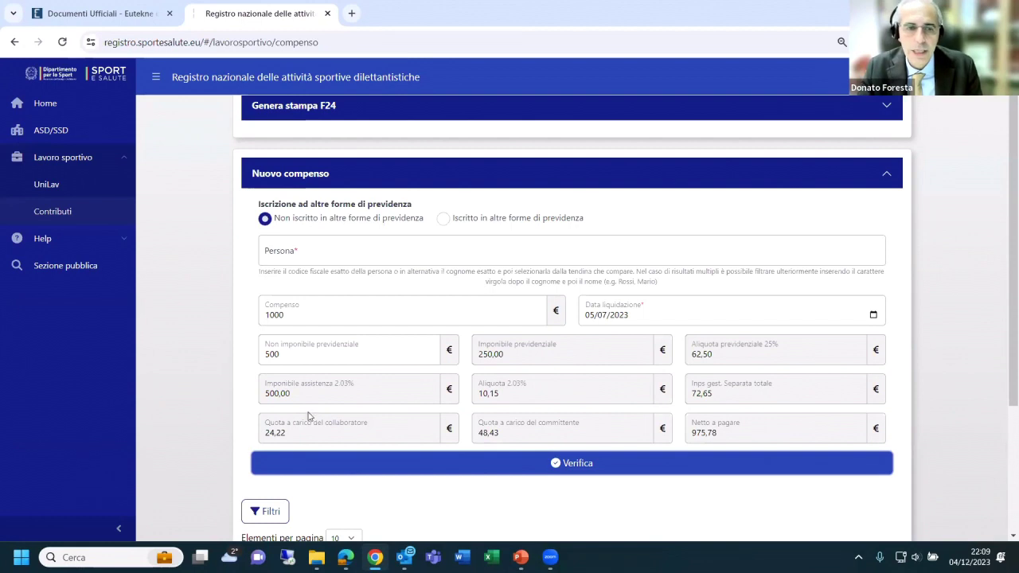
pyautogui.moveTo(278, 355); pyautogui.dragTo(266, 353)
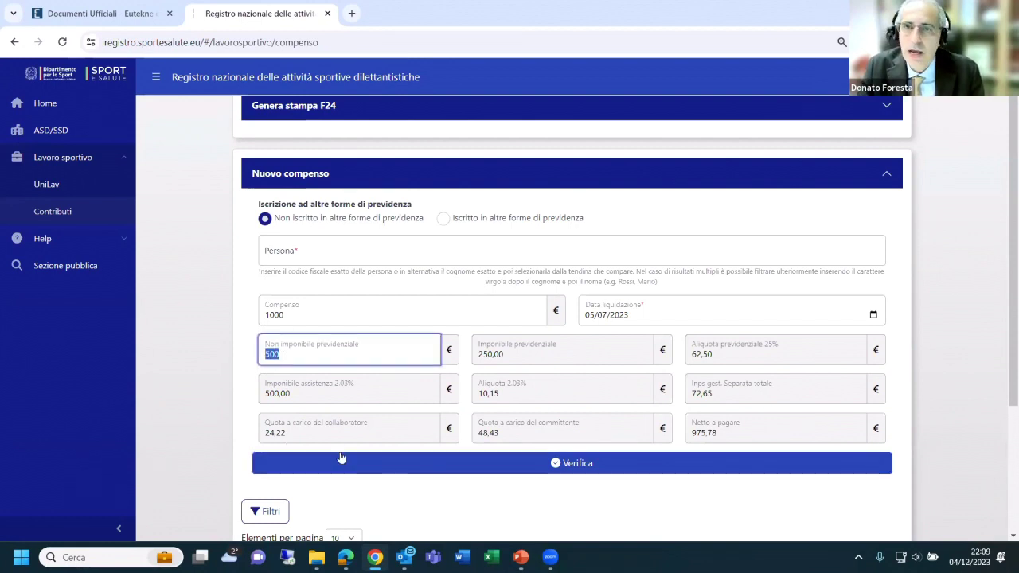
pyautogui.click(668, 209)
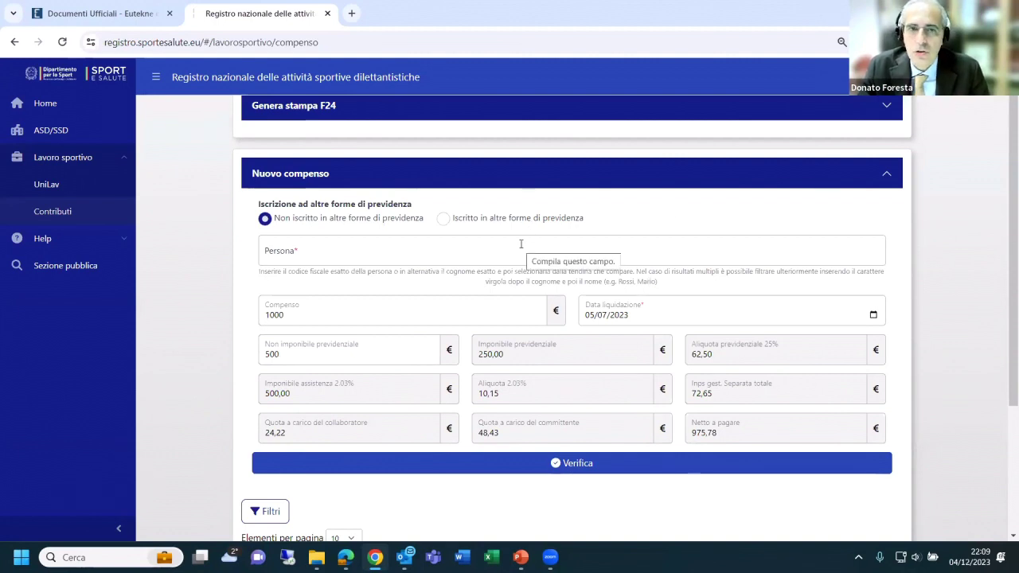
# - Switch the pension enrolment to Iscritto in altre forme di previdenza and review the recalculated contributions and the list of recorded payments
pyautogui.click(444, 218)
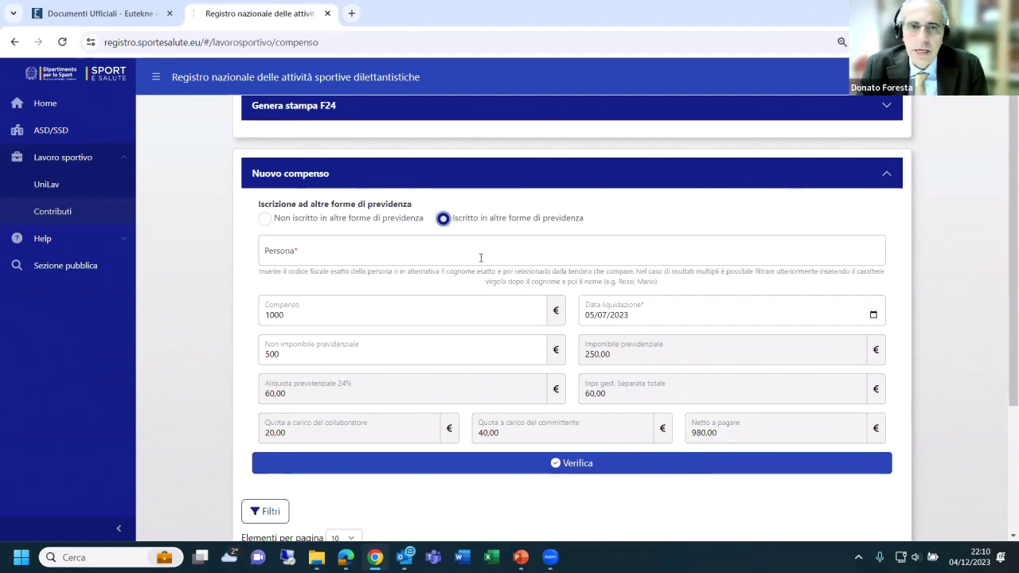
pyautogui.scroll(1, 533, 348)
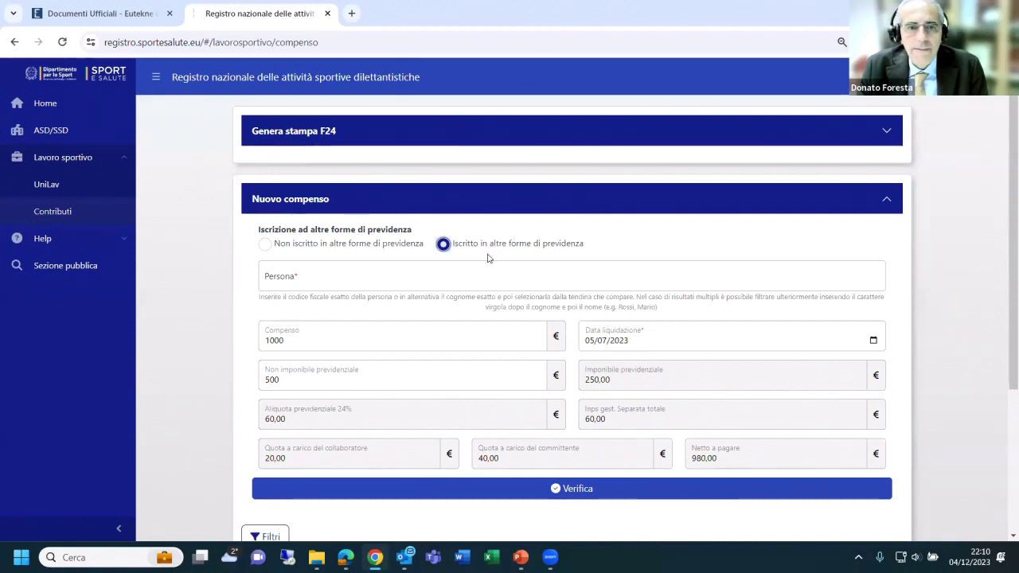
pyautogui.scroll(-2, 494, 287)
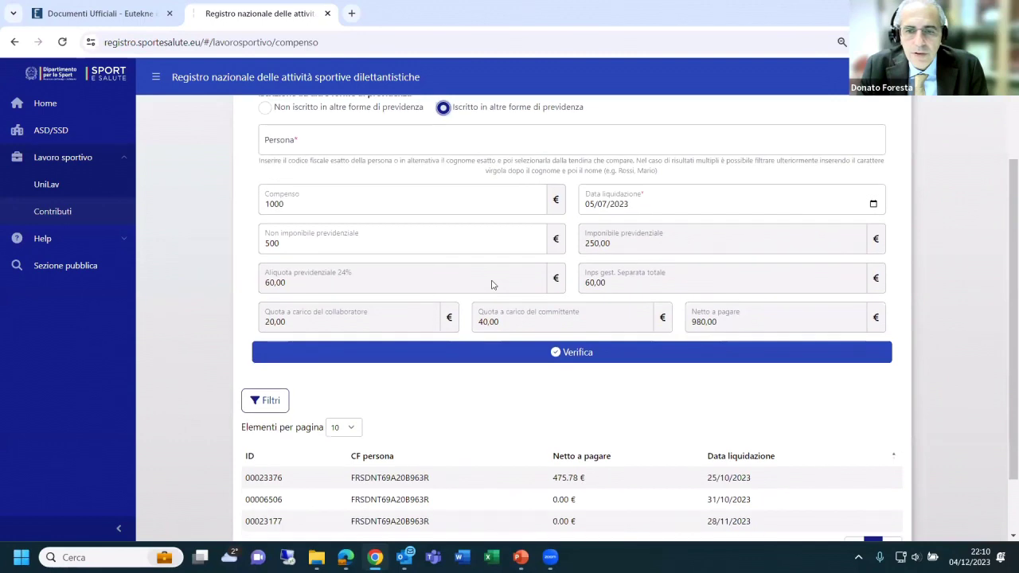
pyautogui.scroll(-1, 517, 414)
pyautogui.scroll(-1, 530, 454)
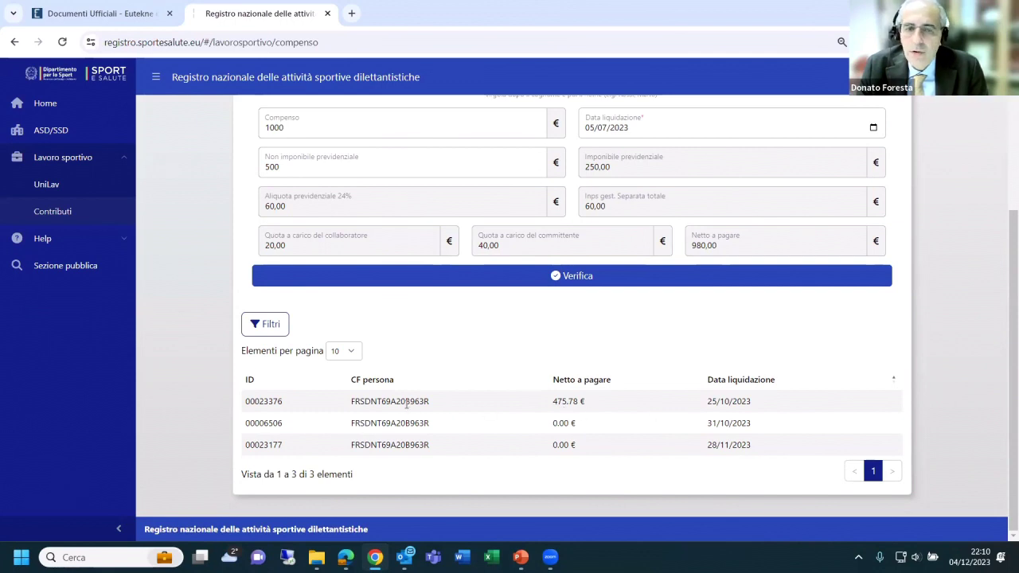
pyautogui.scroll(3, 522, 405)
pyautogui.scroll(-3, 523, 408)
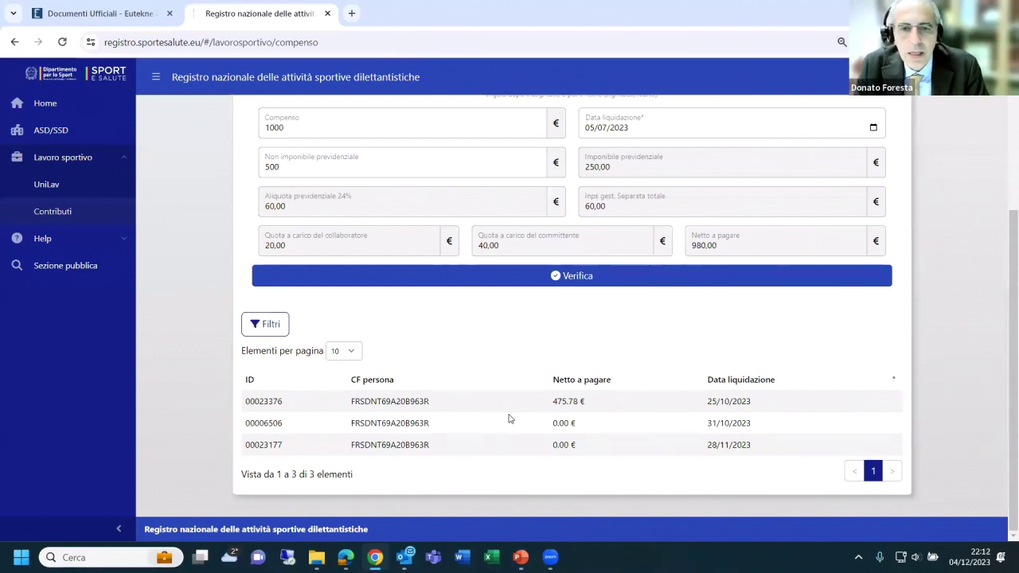
# - Expand the Genera stampa F24 section and enter 4902 as the Codice sede
pyautogui.scroll(3, 510, 419)
pyautogui.scroll(1, 510, 419)
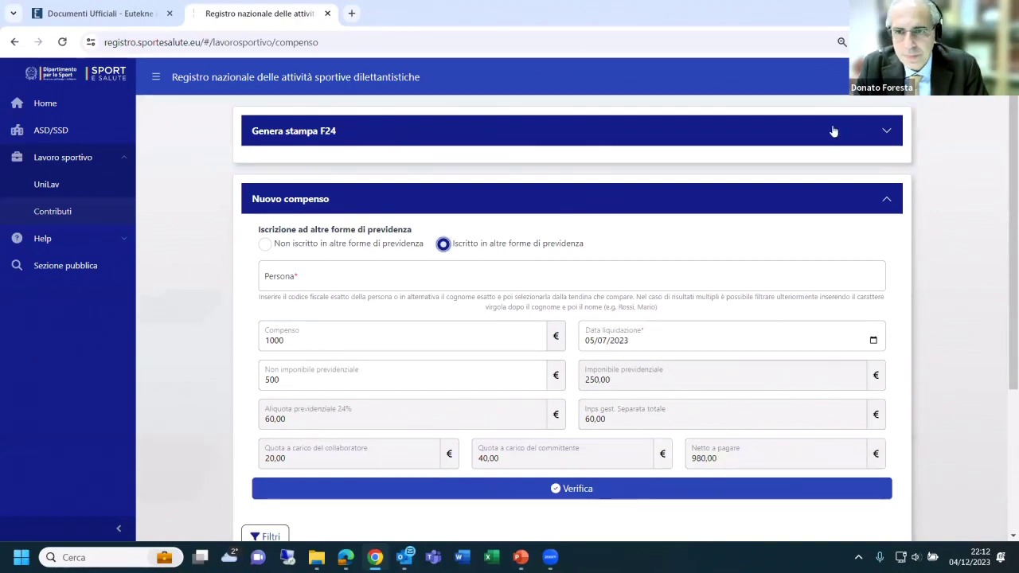
pyautogui.click(336, 133)
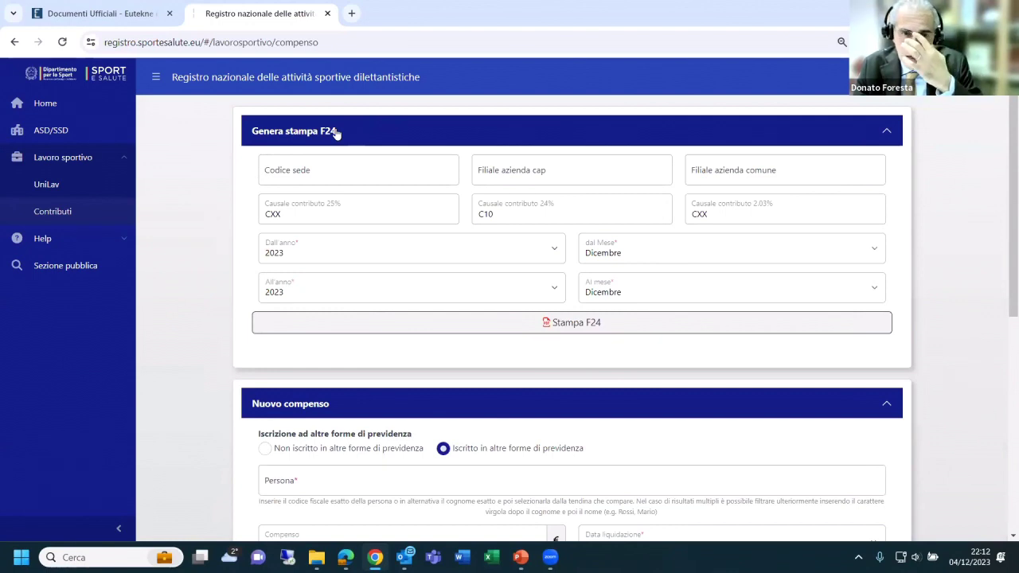
pyautogui.click(330, 172)
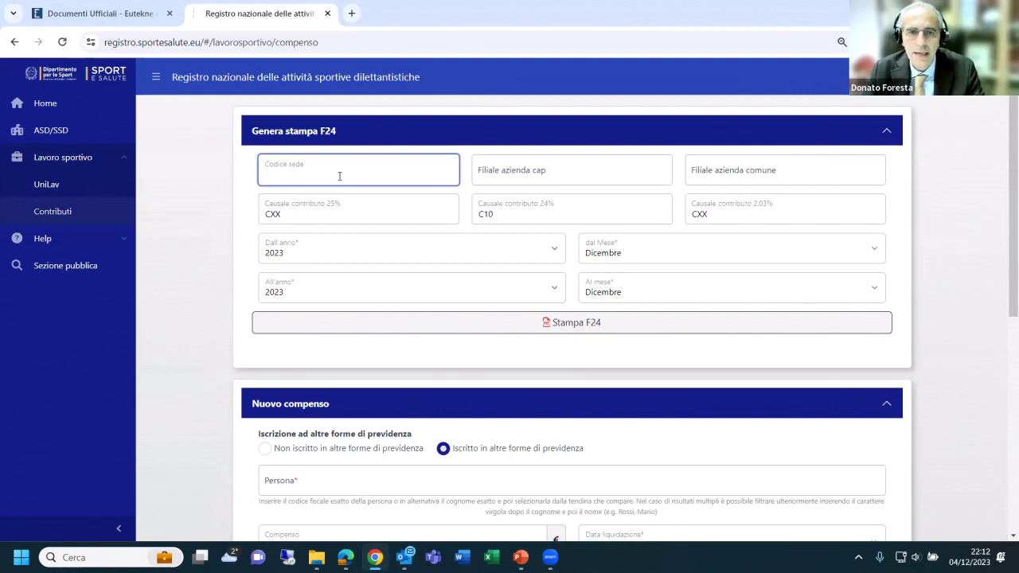
pyautogui.write('49')
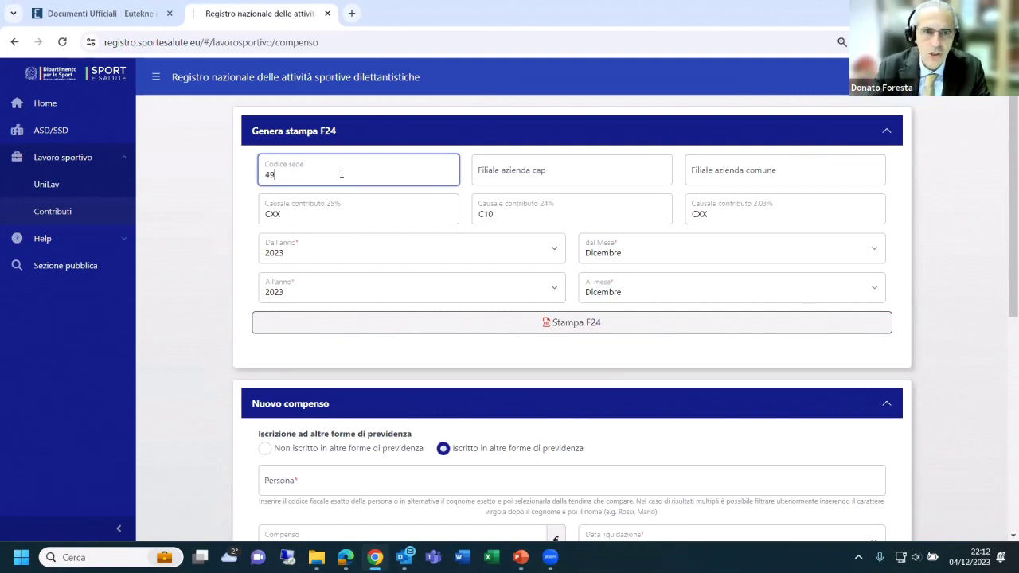
pyautogui.write('02')
pyautogui.press('Tab')
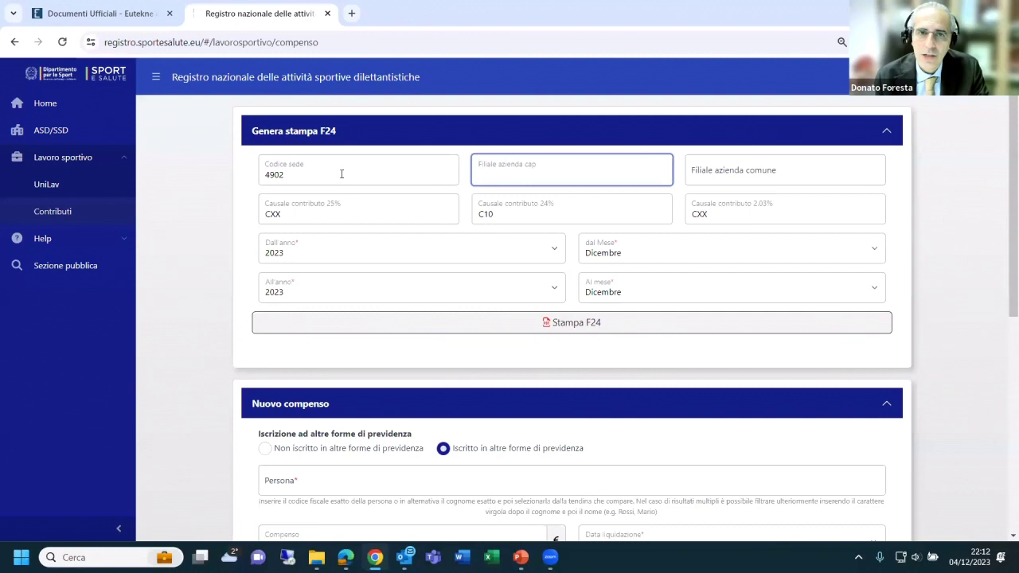
pyautogui.doubleClick(266, 176)
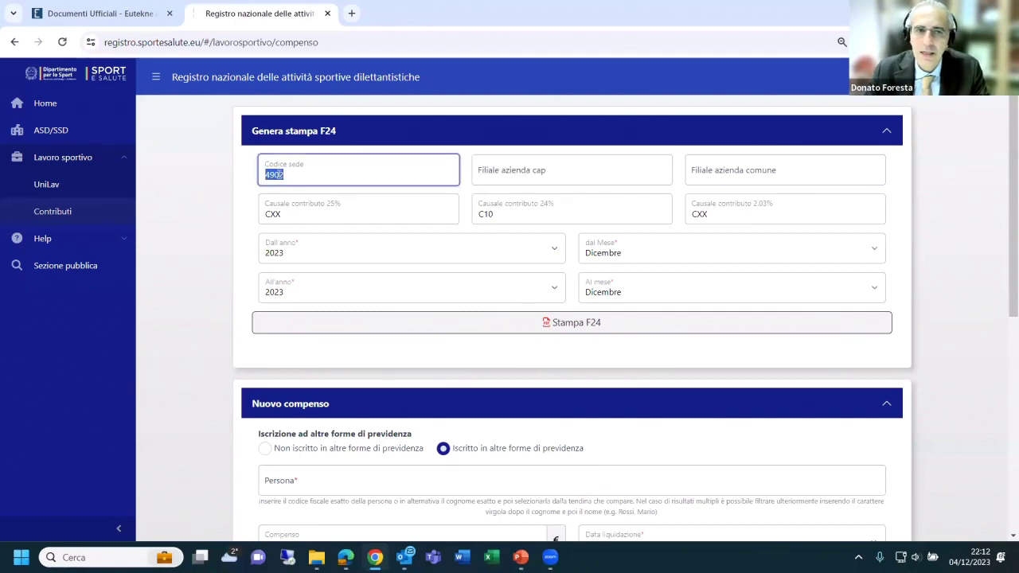
pyautogui.click(344, 174)
# - Fill in the company branch for the F24 with the CAP 20124 and the comune MILANO
pyautogui.click(563, 176)
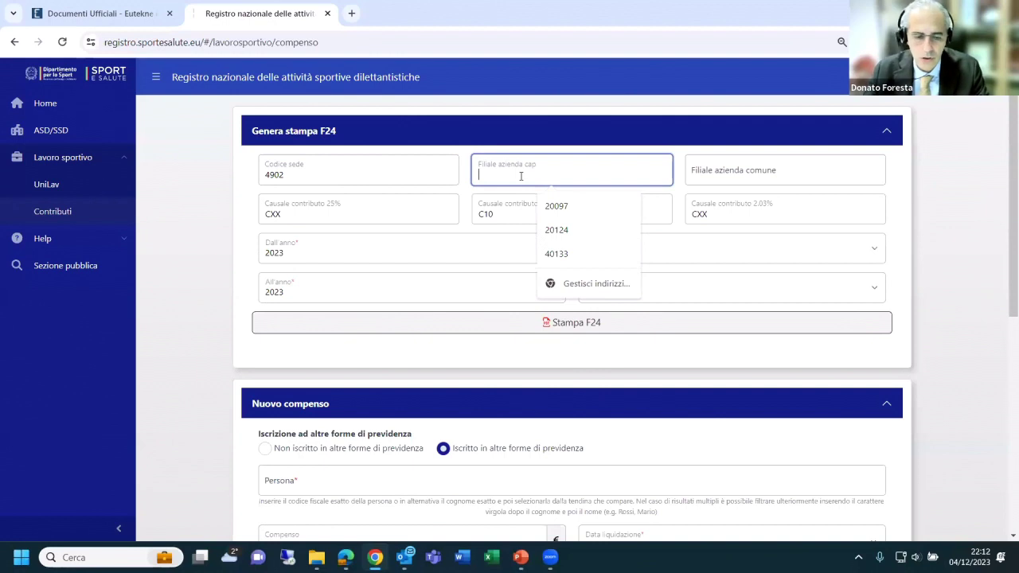
pyautogui.click(587, 231)
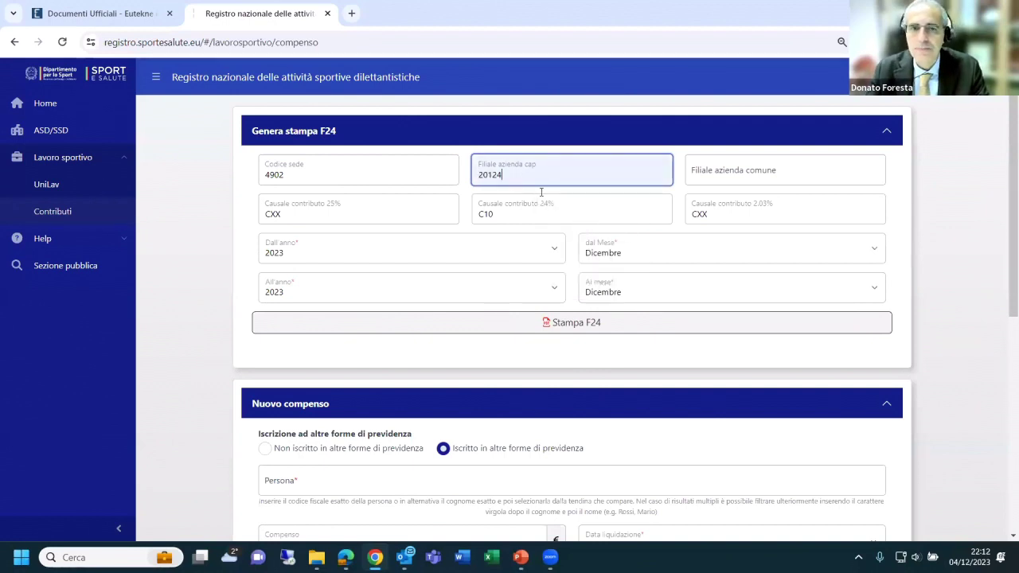
pyautogui.click(734, 170)
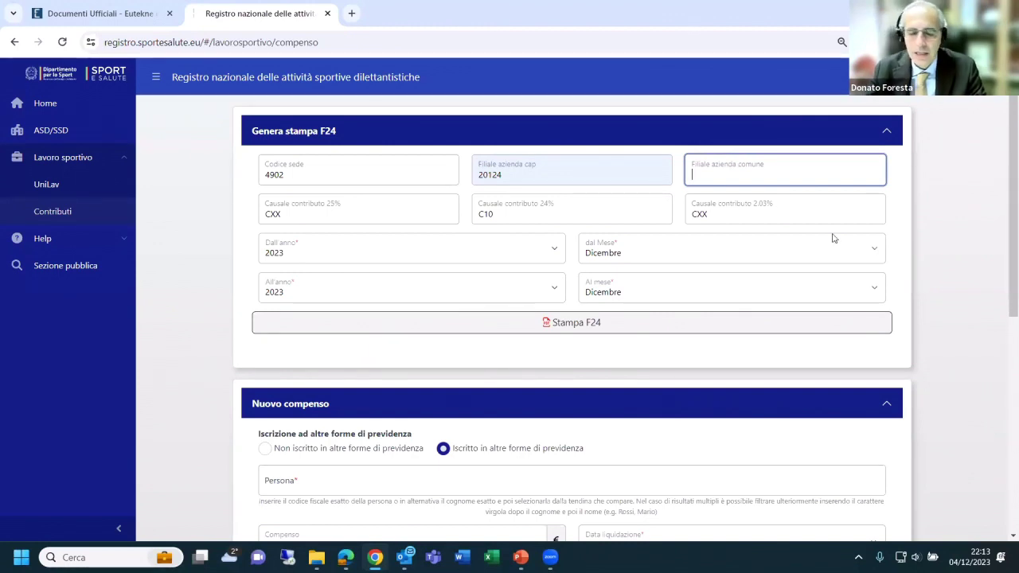
pyautogui.write('mi')
pyautogui.press('BackSpace')
pyautogui.press('BackSpace')
pyautogui.write('MILANO')
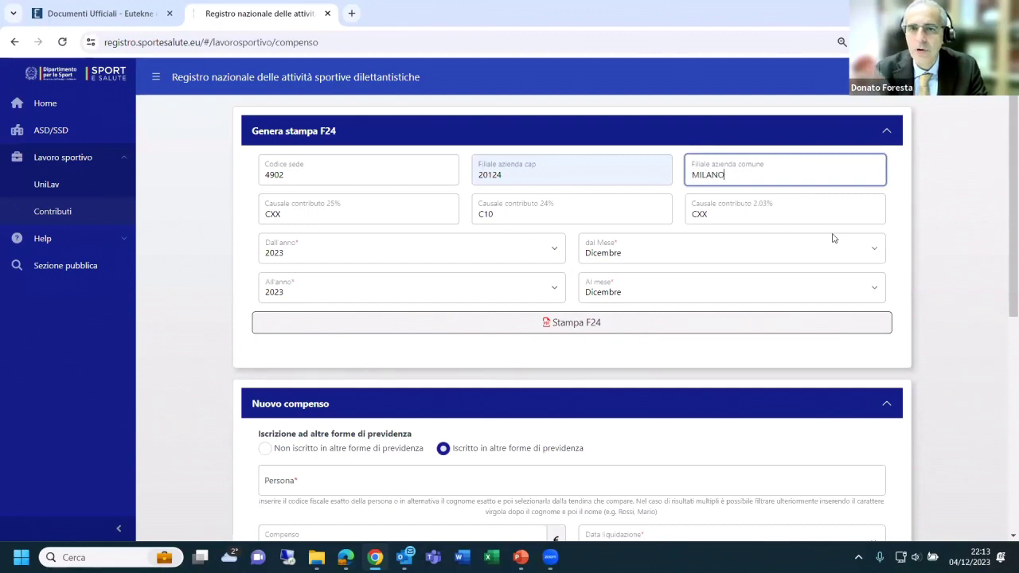
pyautogui.press('Tab')
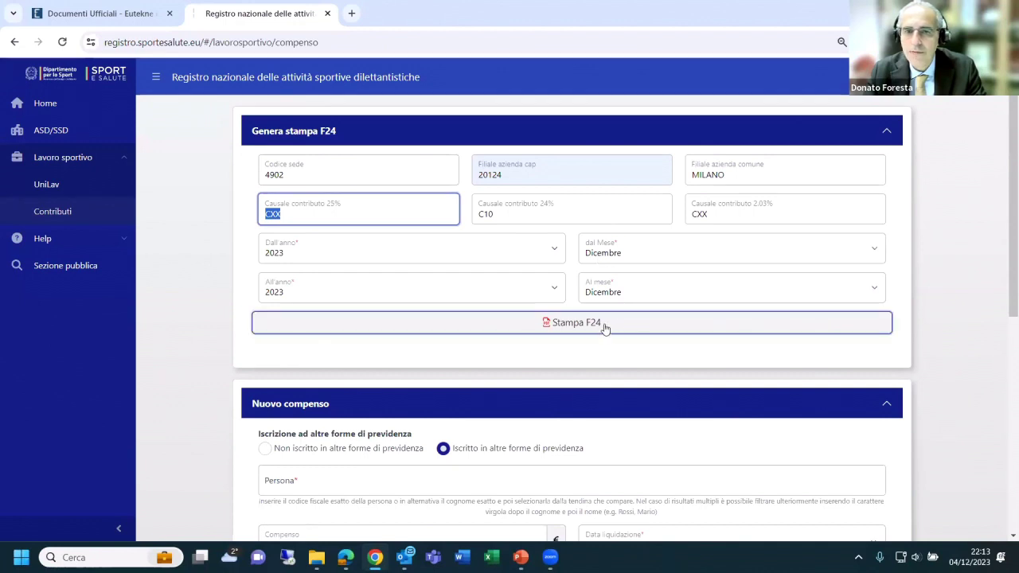
# - Set both the starting and ending month of the F24 period to Ottobre and generate the F24 print
pyautogui.scroll(-5, 604, 327)
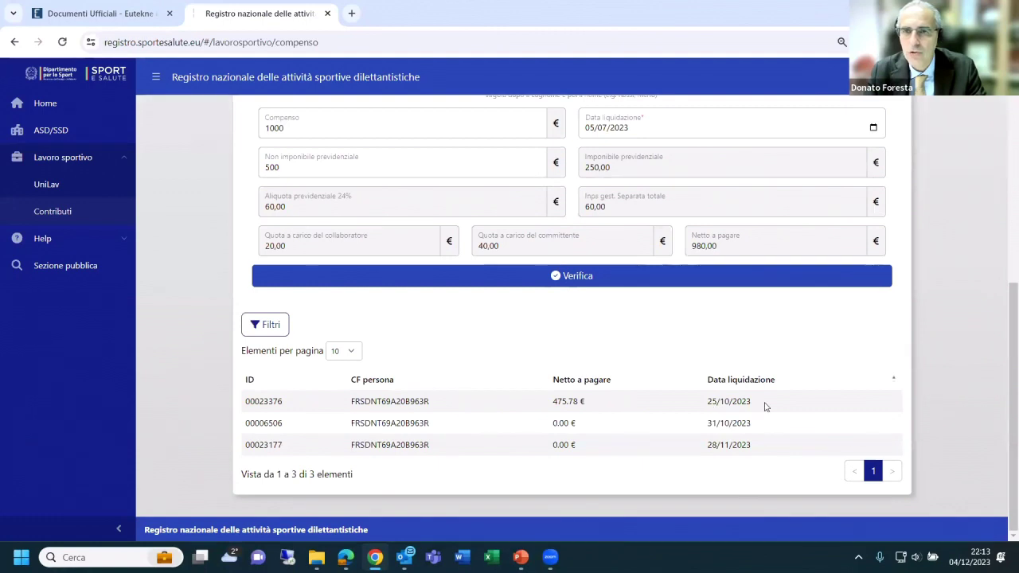
pyautogui.scroll(5, 762, 406)
pyautogui.click(653, 246)
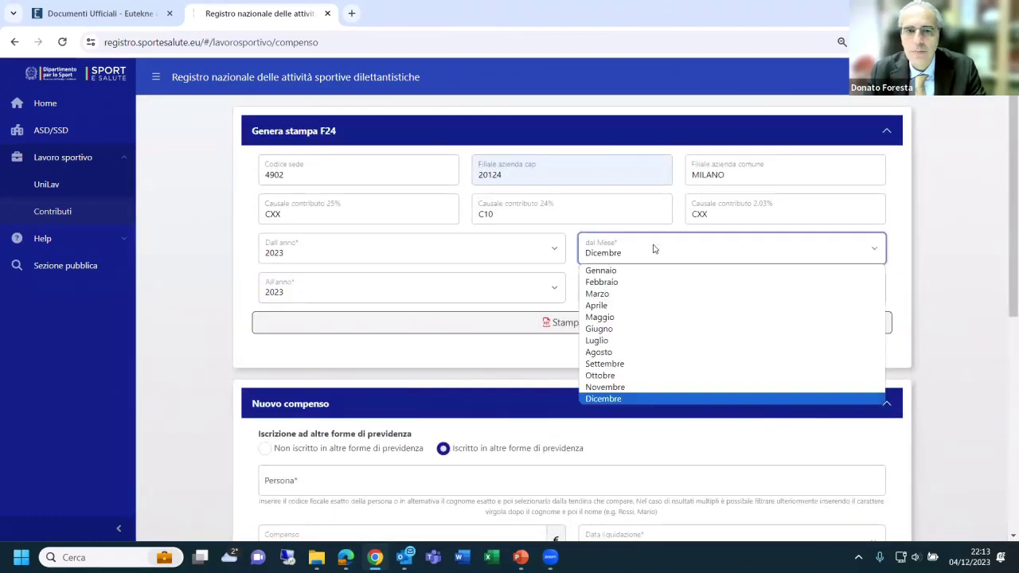
pyautogui.click(643, 375)
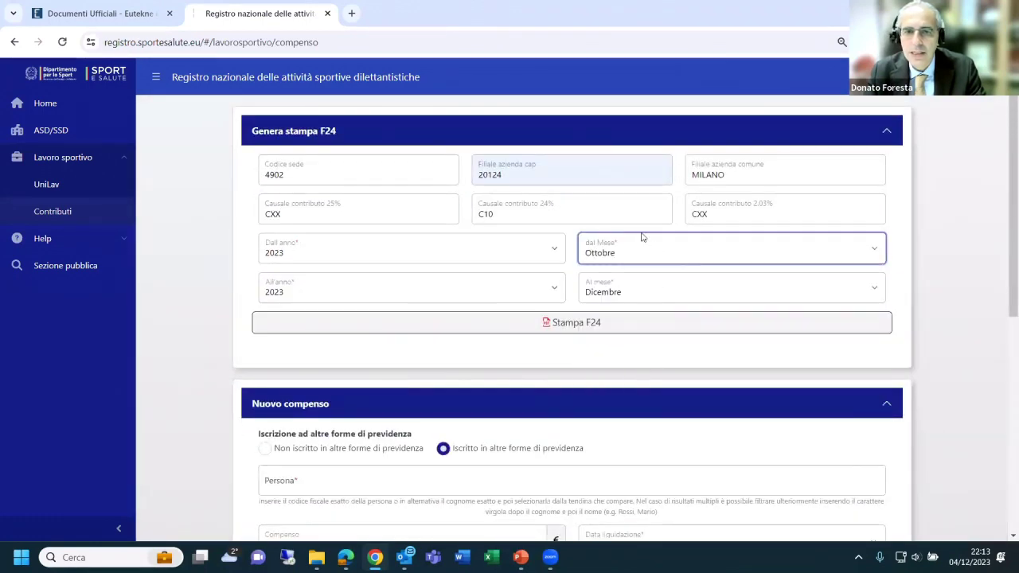
pyautogui.click(644, 290)
pyautogui.click(643, 414)
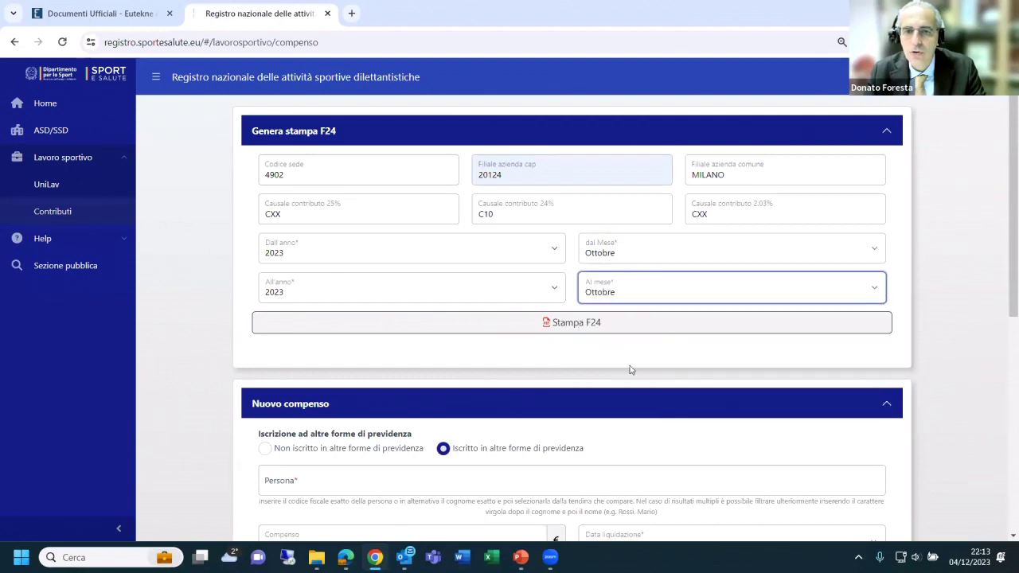
pyautogui.click(599, 325)
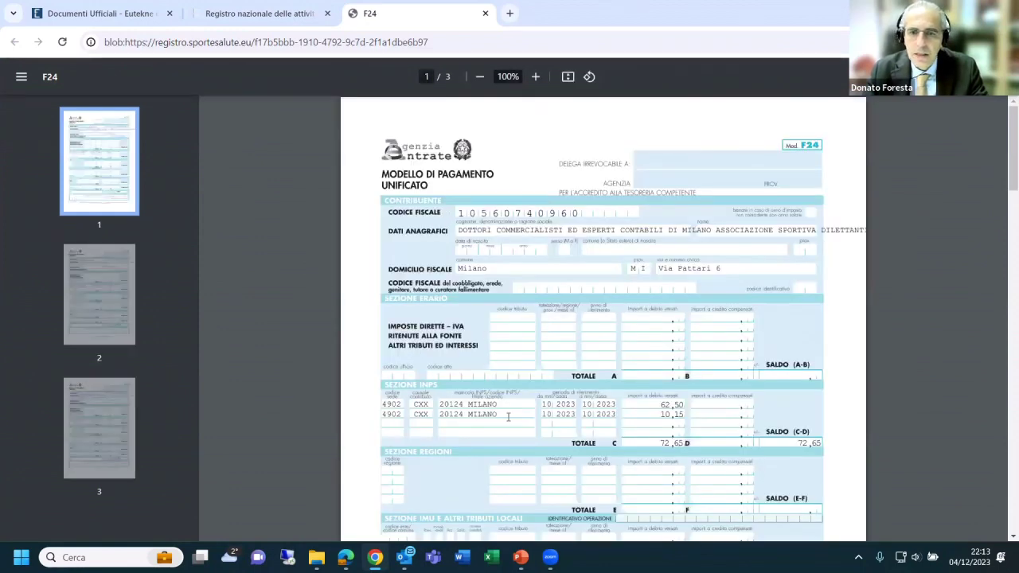
# - Review the generated F24 form from the INPS section down to the final balance and close the print
pyautogui.scroll(-1, 510, 420)
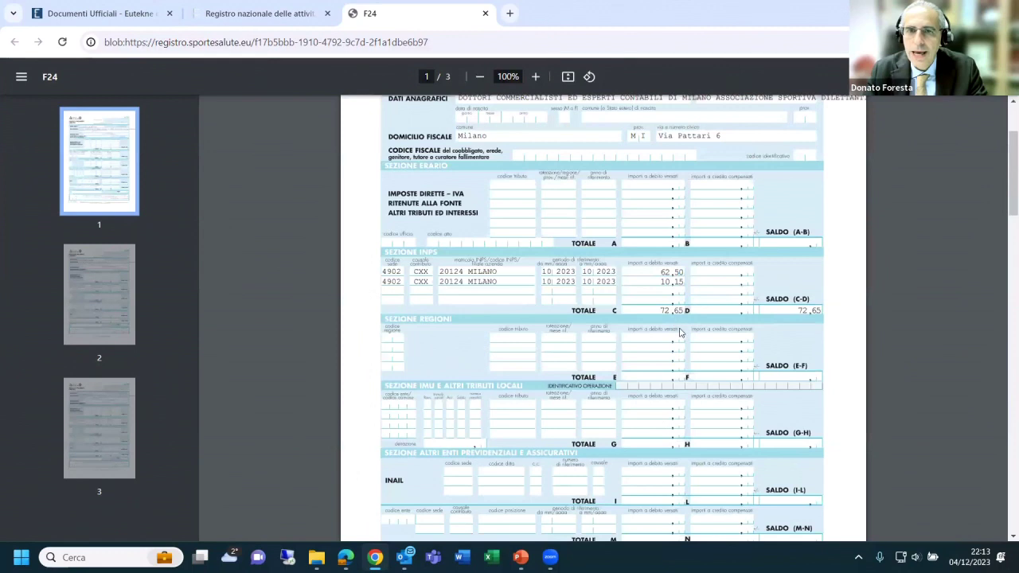
pyautogui.scroll(-2, 692, 237)
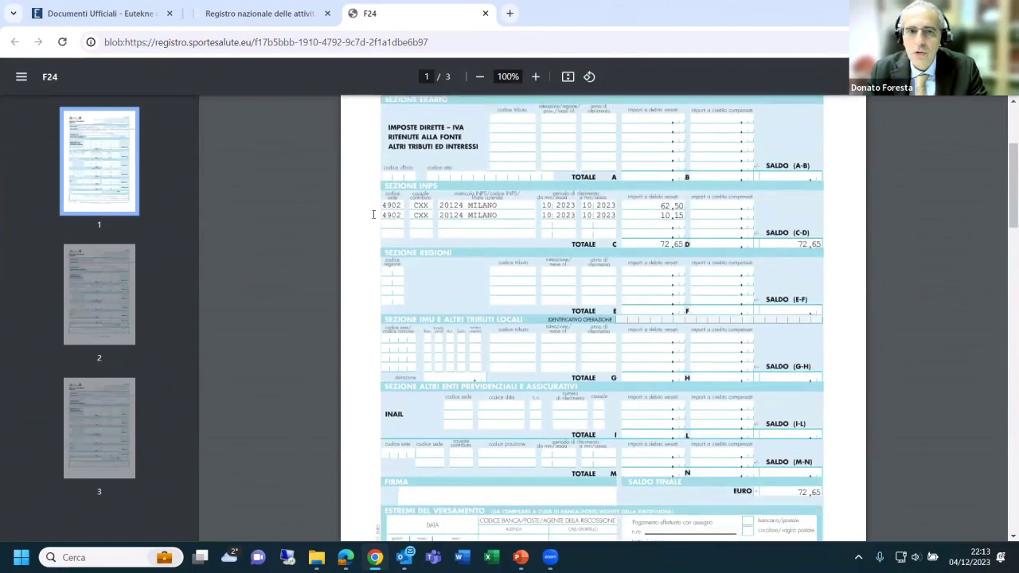
pyautogui.scroll(-2, 675, 362)
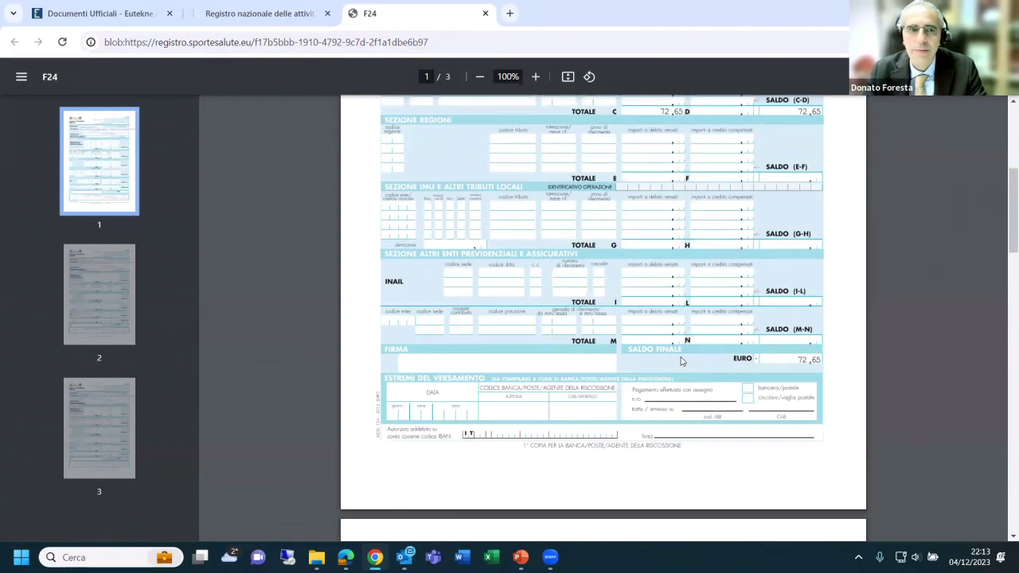
pyautogui.scroll(5, 683, 365)
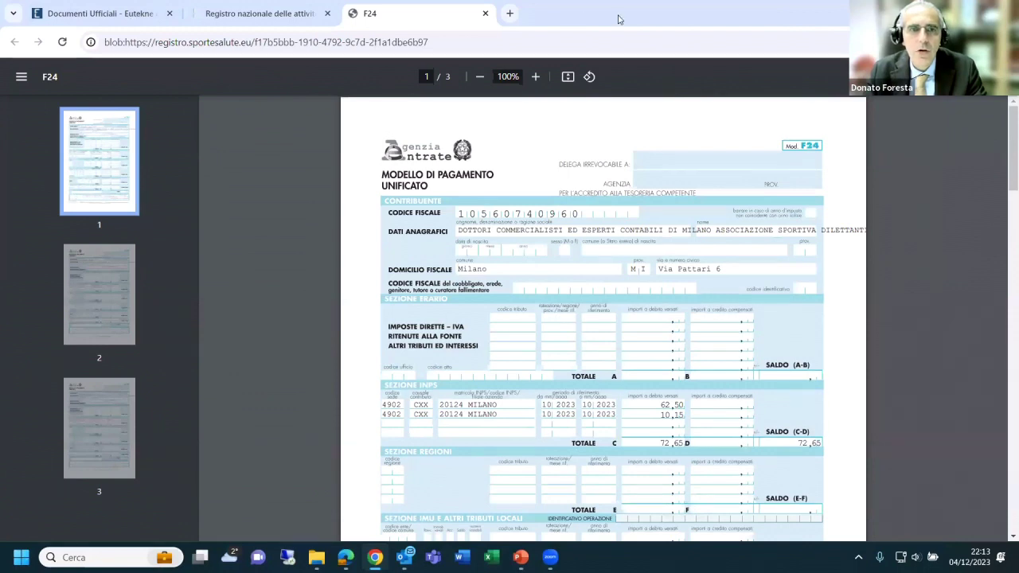
pyautogui.click(485, 12)
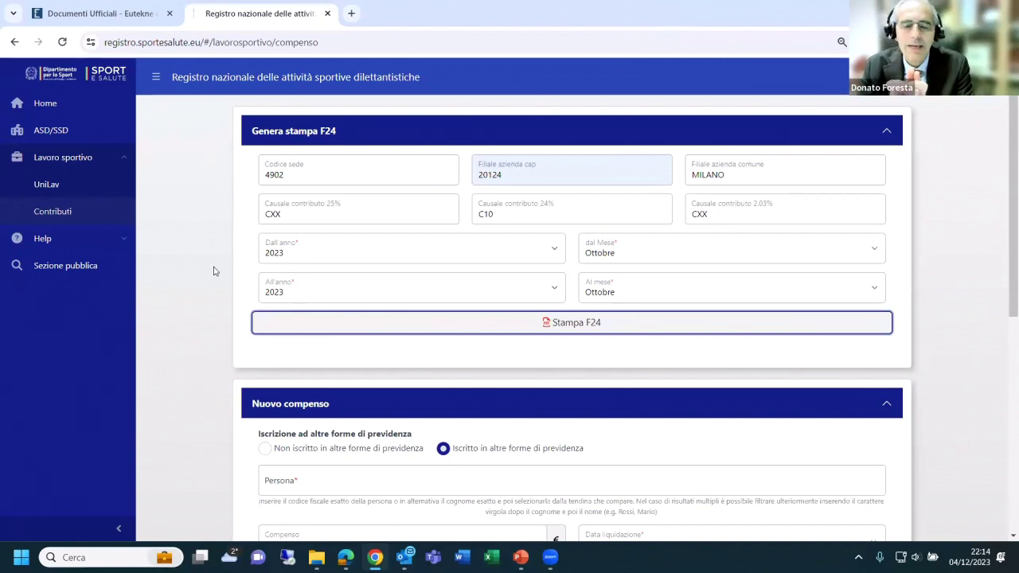
pyautogui.scroll(-3, 539, 391)
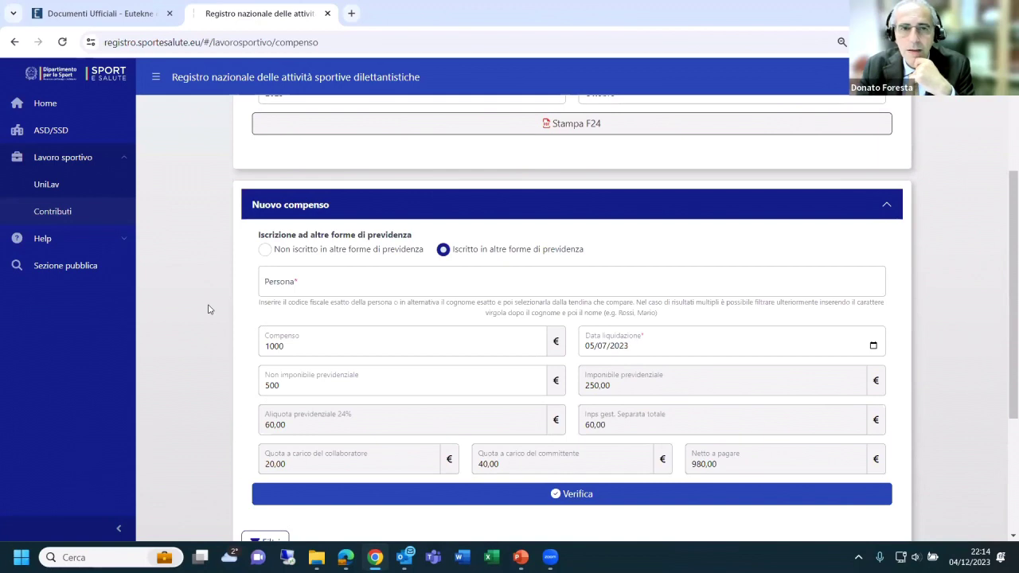
pyautogui.click(534, 125)
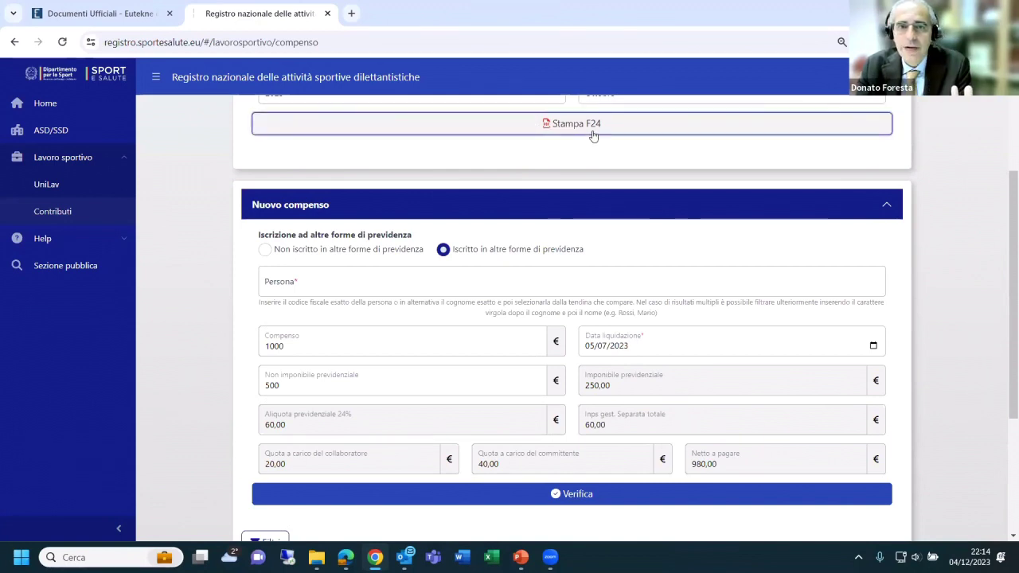
pyautogui.scroll(2, 215, 293)
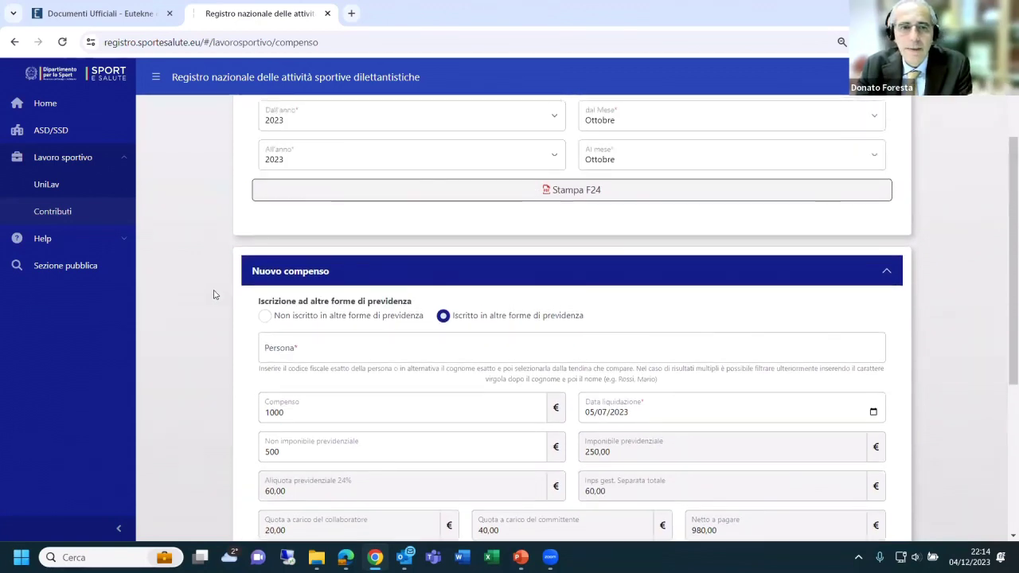
pyautogui.scroll(1, 218, 296)
pyautogui.scroll(-1, 217, 296)
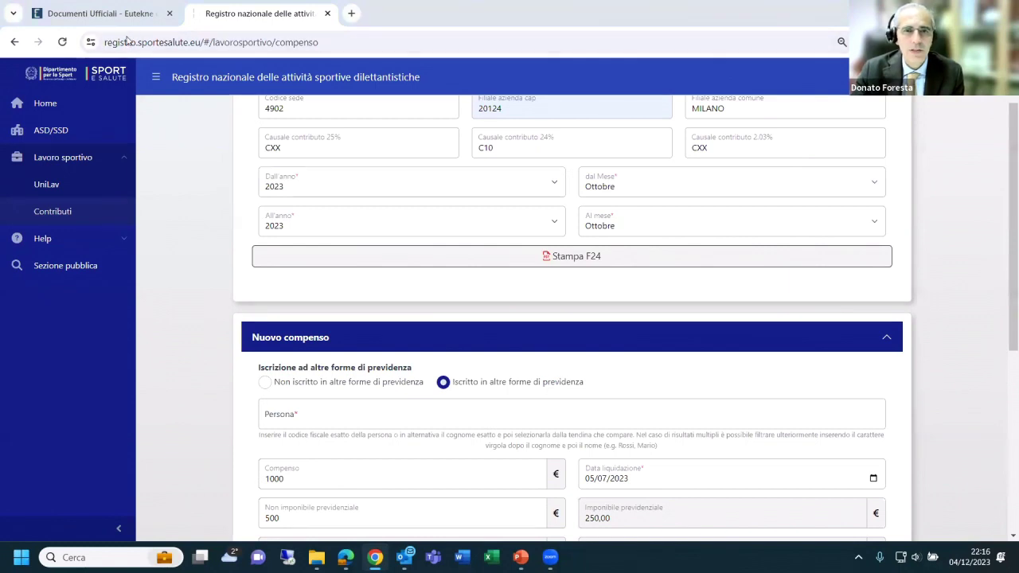
# - In the new compensation form, set the enrolment to Non iscritto in altre forme di previdenza and the Compenso to 18000
pyautogui.scroll(-2, 342, 179)
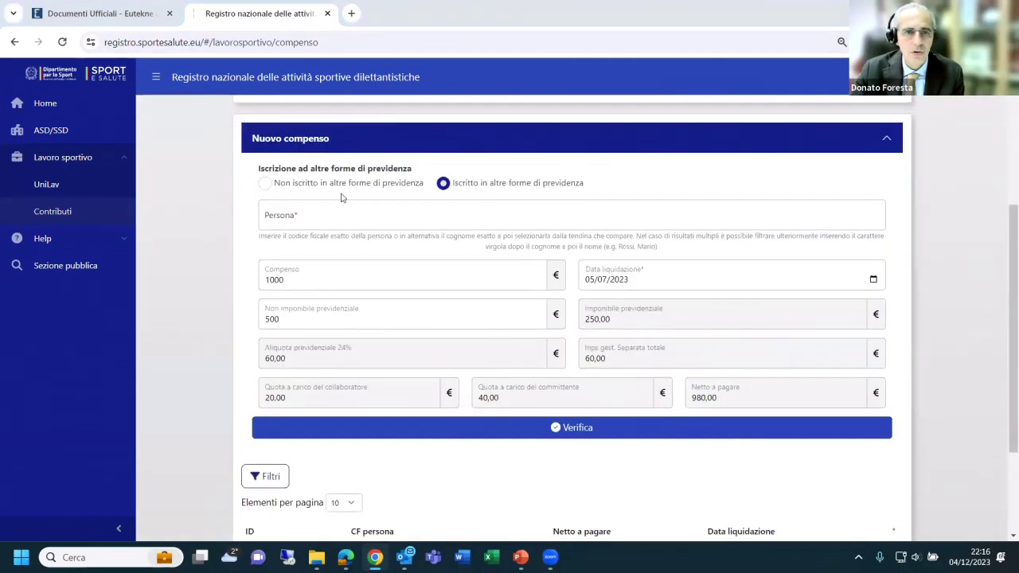
pyautogui.click(317, 140)
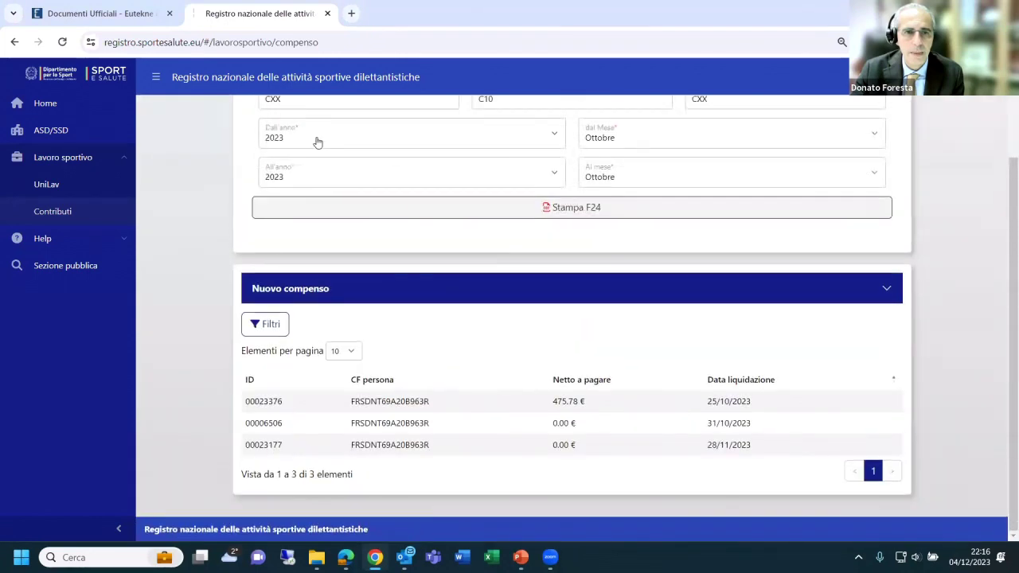
pyautogui.click(350, 291)
pyautogui.doubleClick(338, 277)
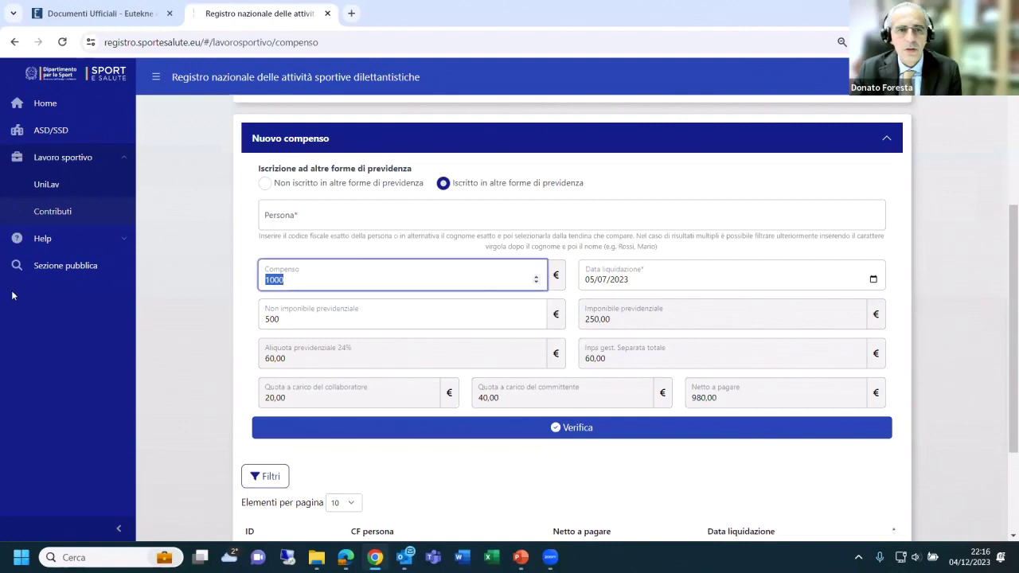
pyautogui.click(265, 182)
pyautogui.moveTo(275, 279); pyautogui.dragTo(319, 280)
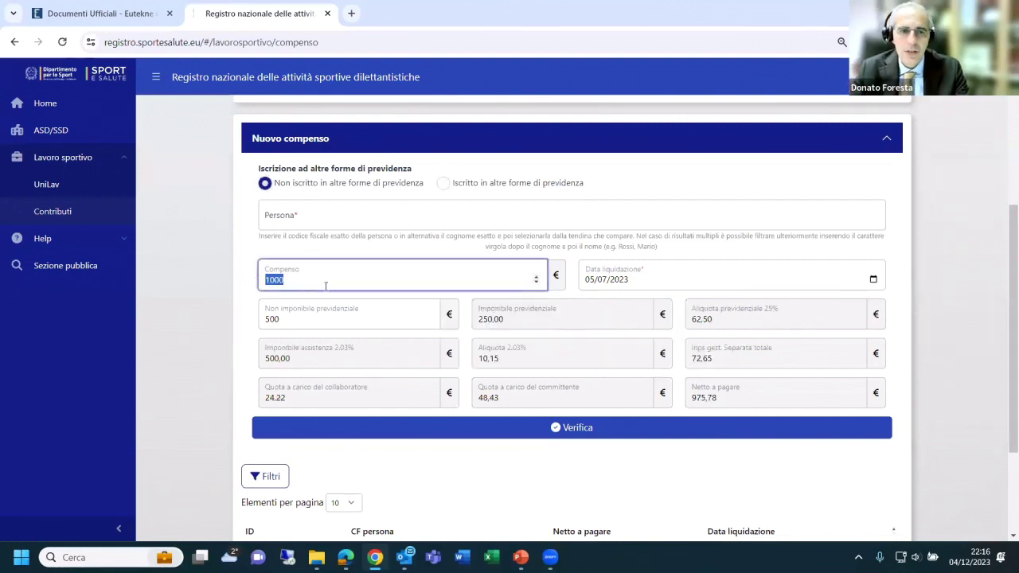
pyautogui.write('18000')
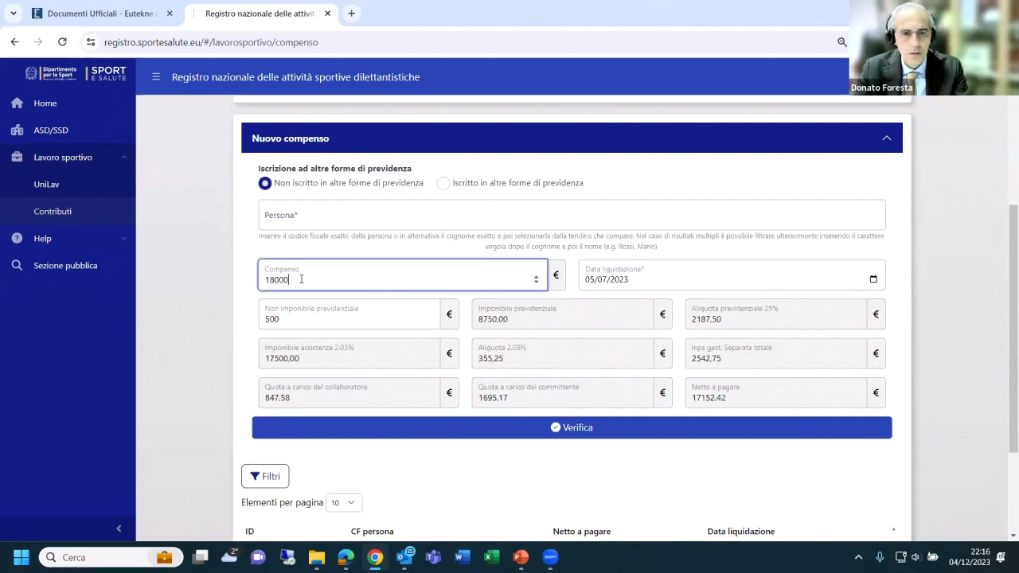
# - Set the Non imponibile previdenziale amount to 5000 to recalculate the contributions
pyautogui.press('Tab')
pyautogui.click(291, 320)
pyautogui.write('0')
pyautogui.press('Tab')
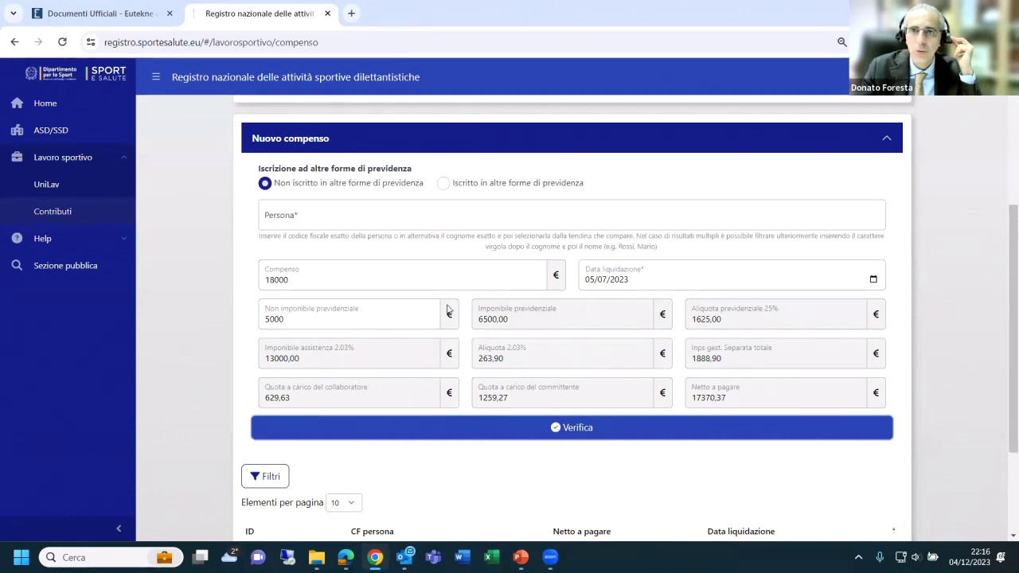
# - Change the Compenso amount to 1800 and leave the Persona field empty
pyautogui.moveTo(290, 279); pyautogui.dragTo(239, 282)
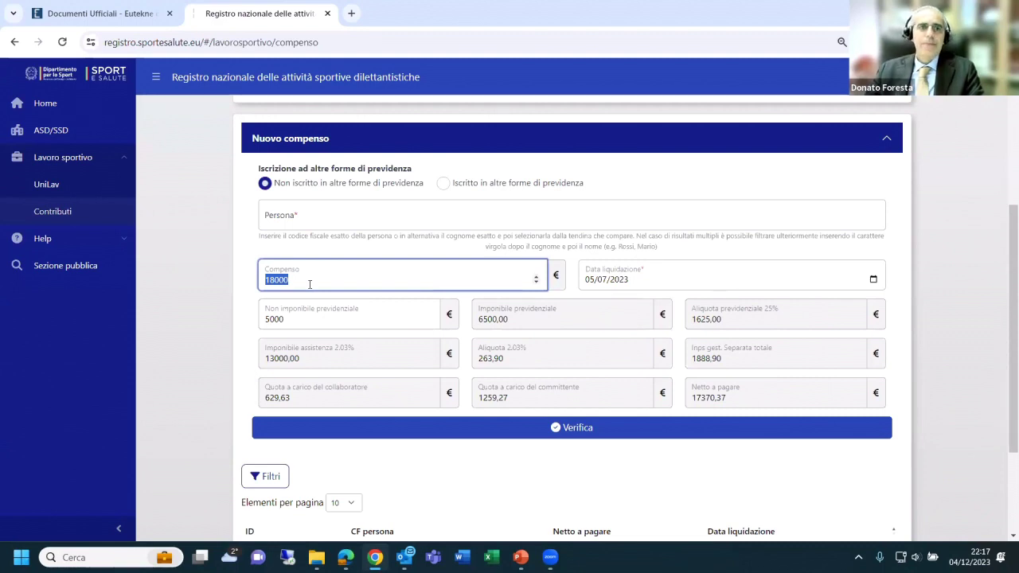
pyautogui.click(348, 222)
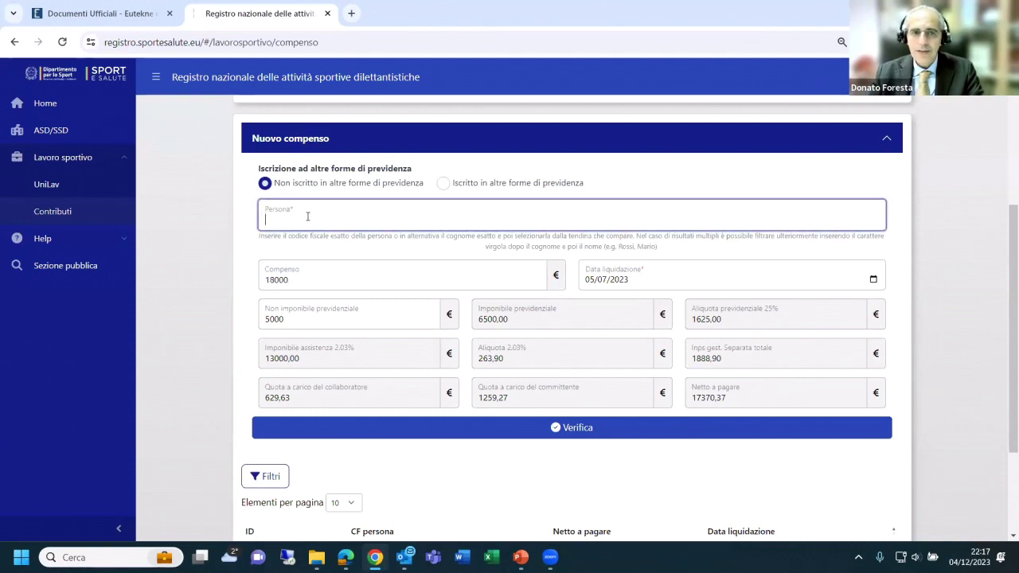
pyautogui.click(296, 283)
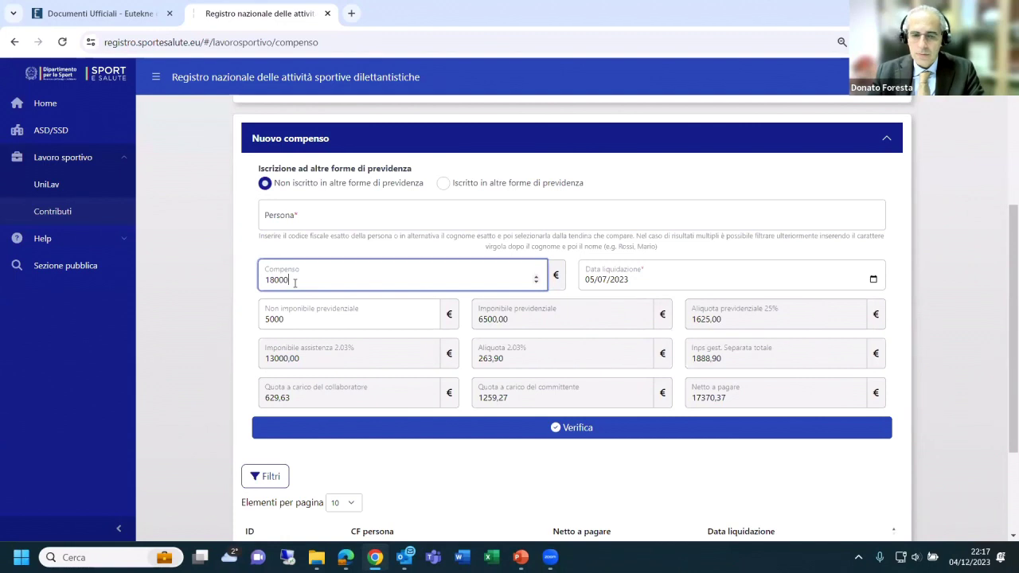
pyautogui.press('BackSpace')
pyautogui.click(338, 211)
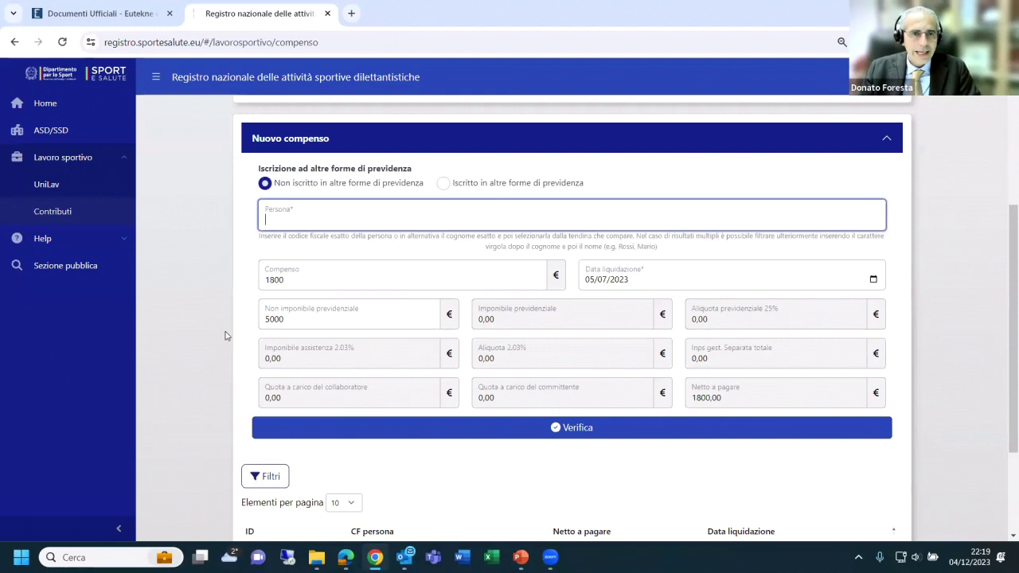
# - Look at the UniLav communications list and the Contributi page with the recorded payments, ending on Contributi
pyautogui.click(76, 184)
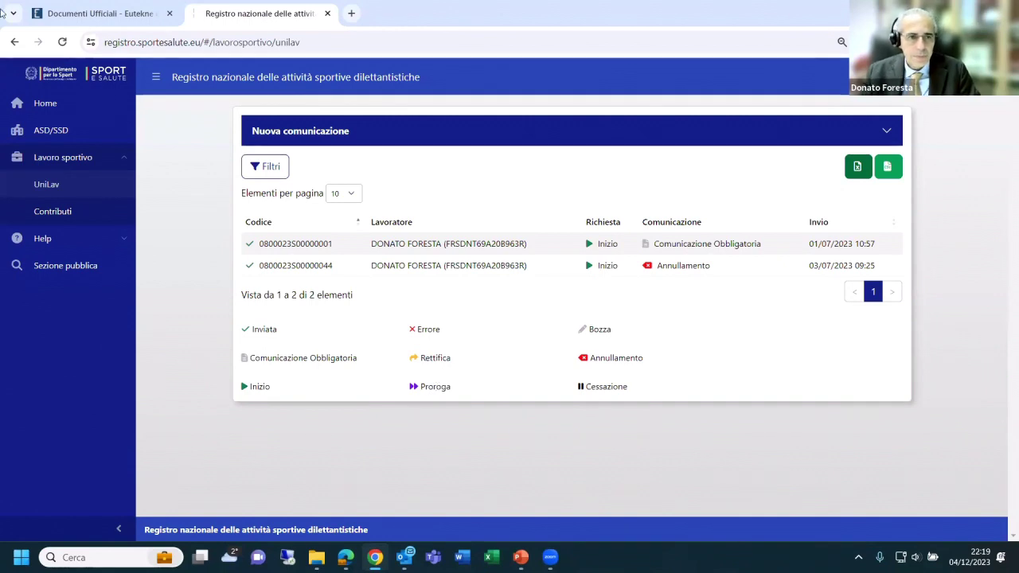
pyautogui.click(73, 211)
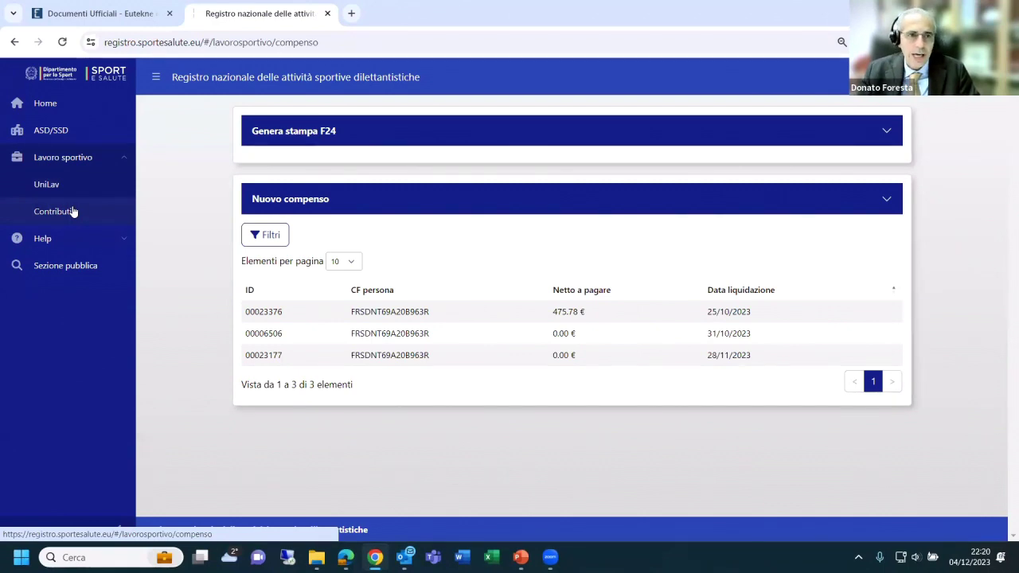
pyautogui.click(56, 190)
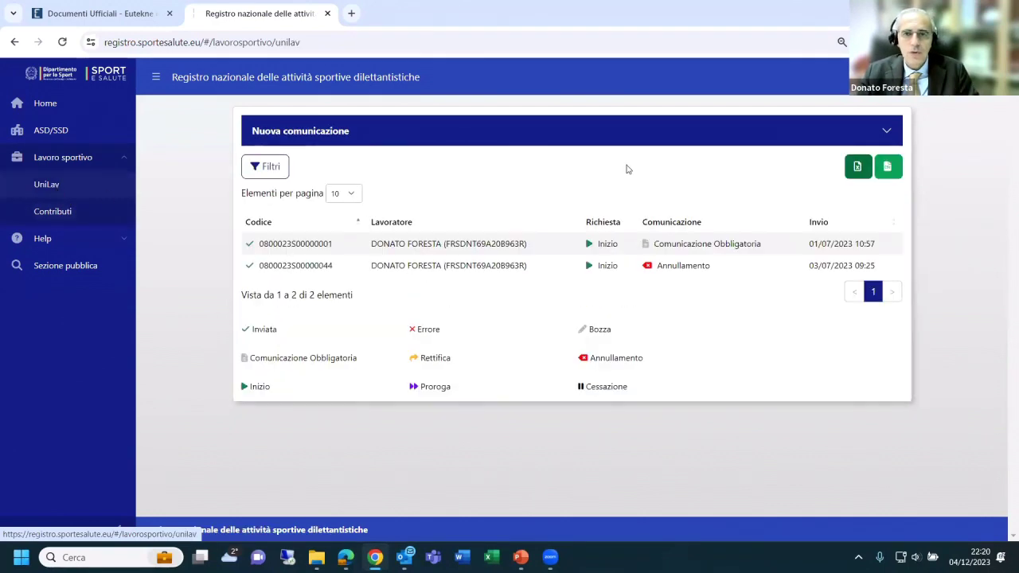
pyautogui.click(83, 211)
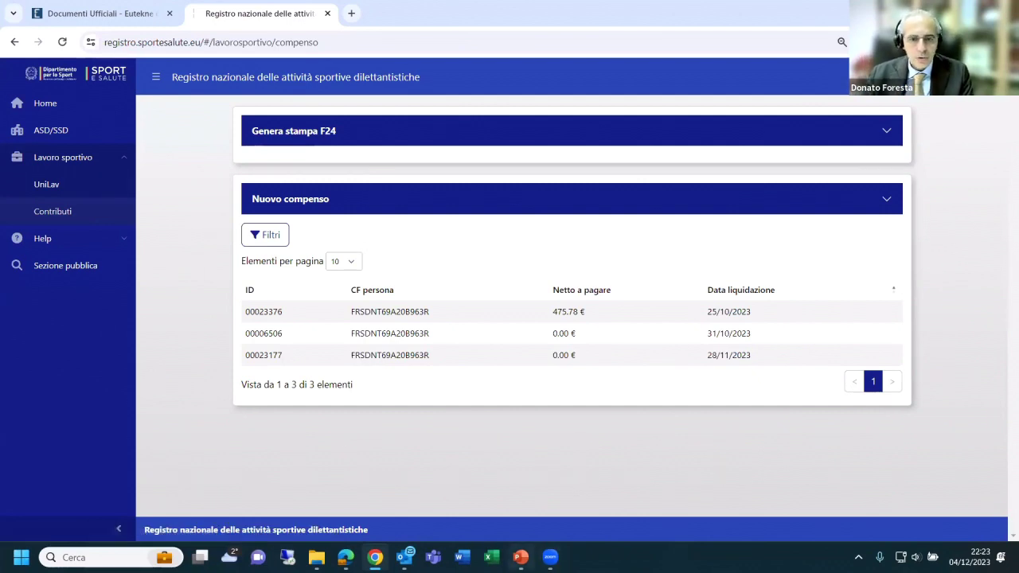
# - Switch to the PowerPoint presentation and browse the slide thumbnails that follow slide 19
pyautogui.click(521, 557)
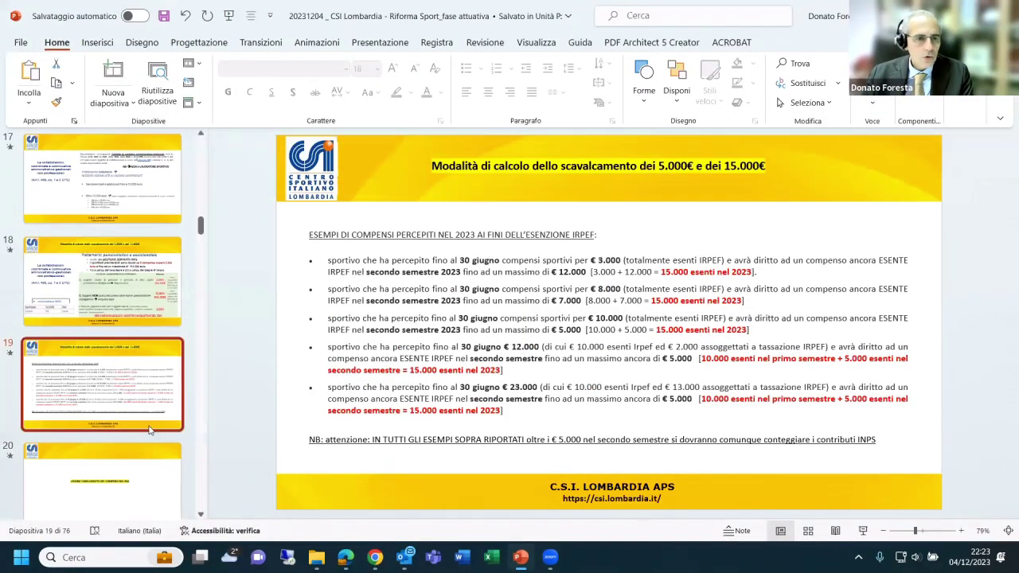
pyautogui.scroll(-3, 149, 432)
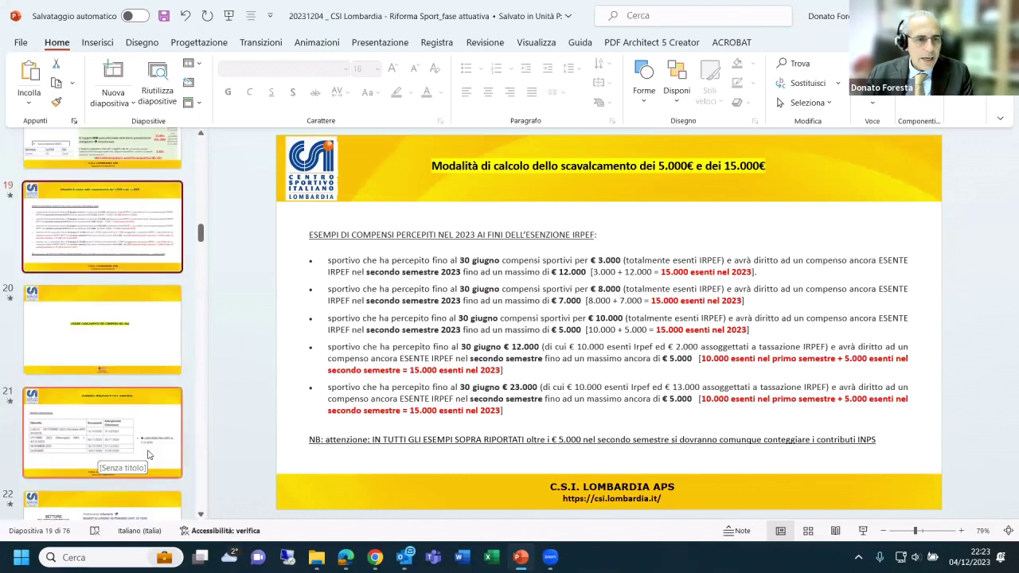
pyautogui.scroll(-5, 147, 455)
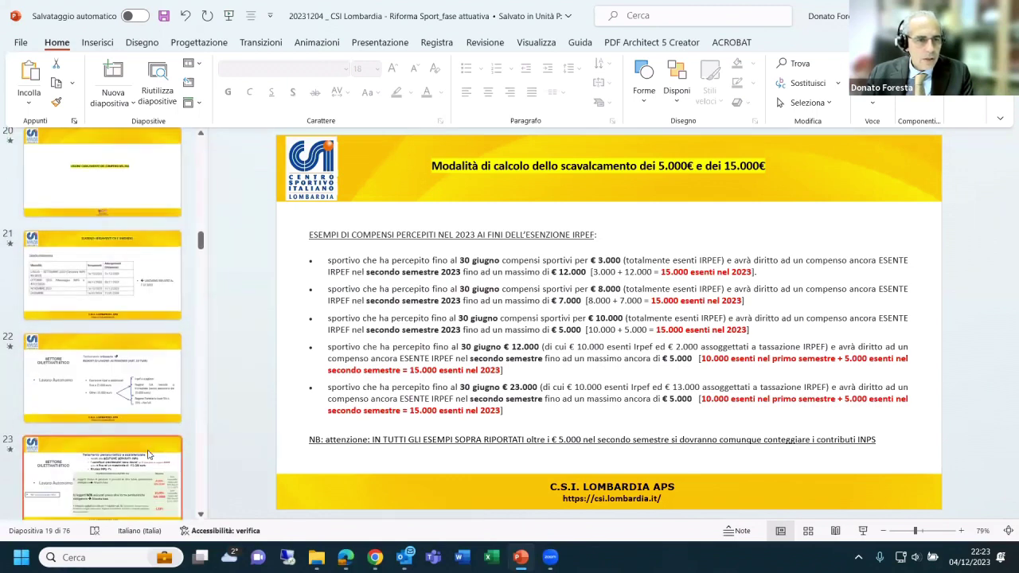